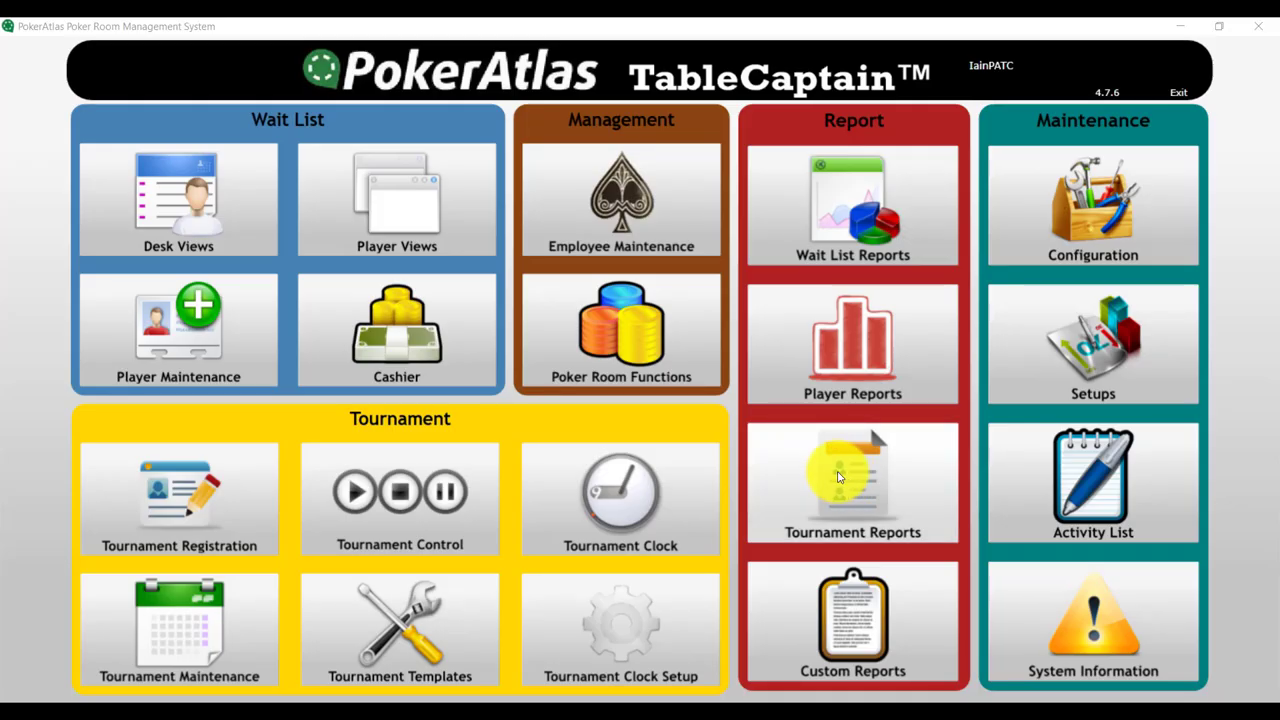
- Open Game Maintenance under Poker Room Functions and review the columns of the games list through Internal Id
{"action": "left_click", "coordinate": [557, 348]}
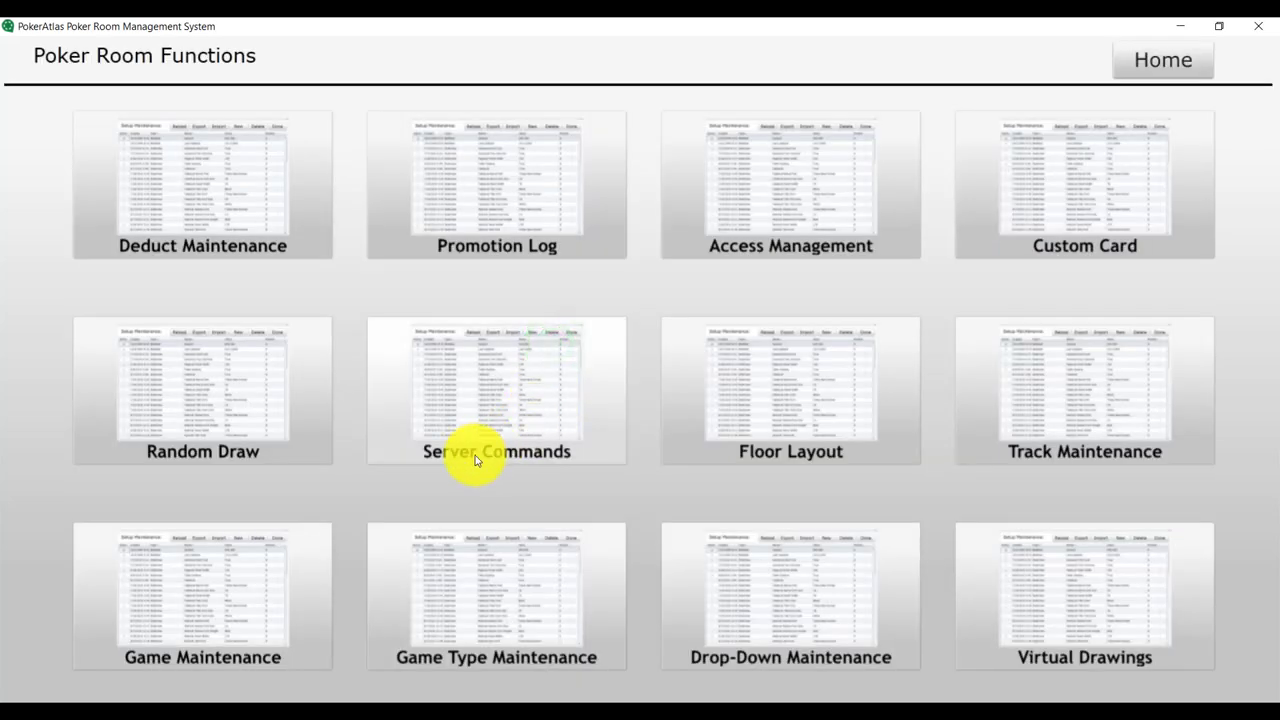
{"action": "left_click", "coordinate": [203, 568]}
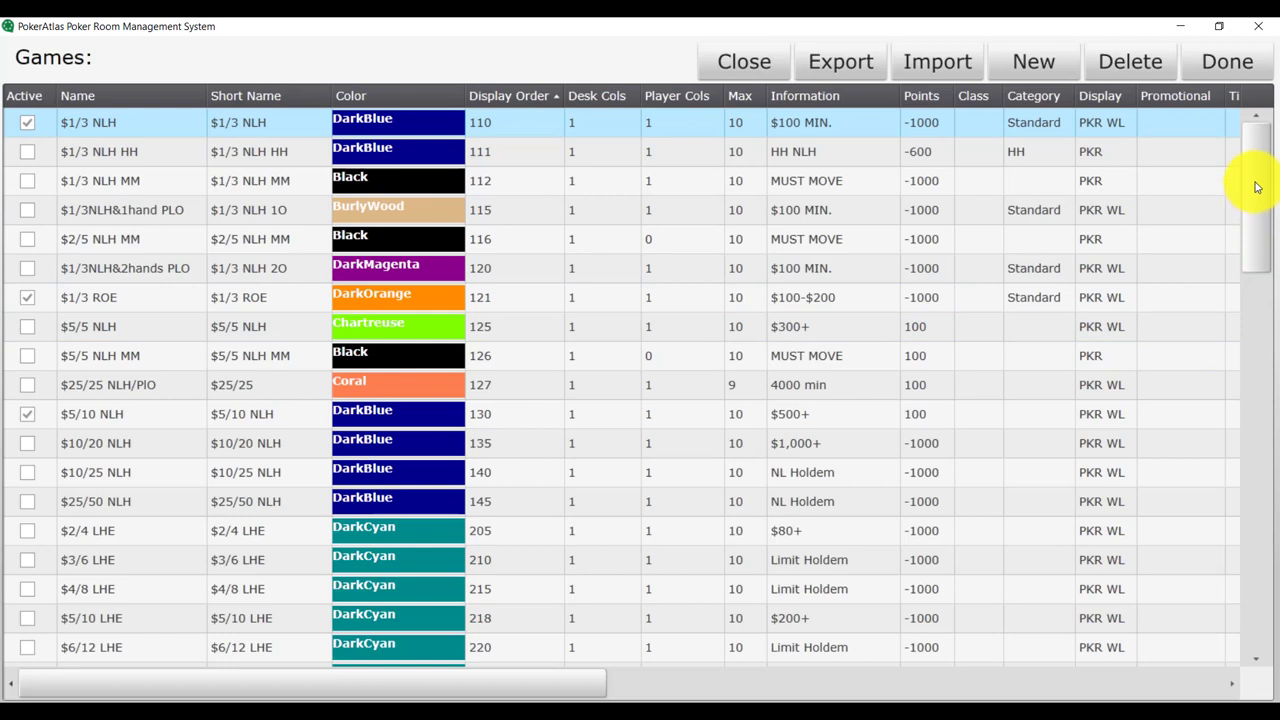
{"action": "left_click_drag", "start_coordinate": [1257, 187], "coordinate": [1240, 120]}
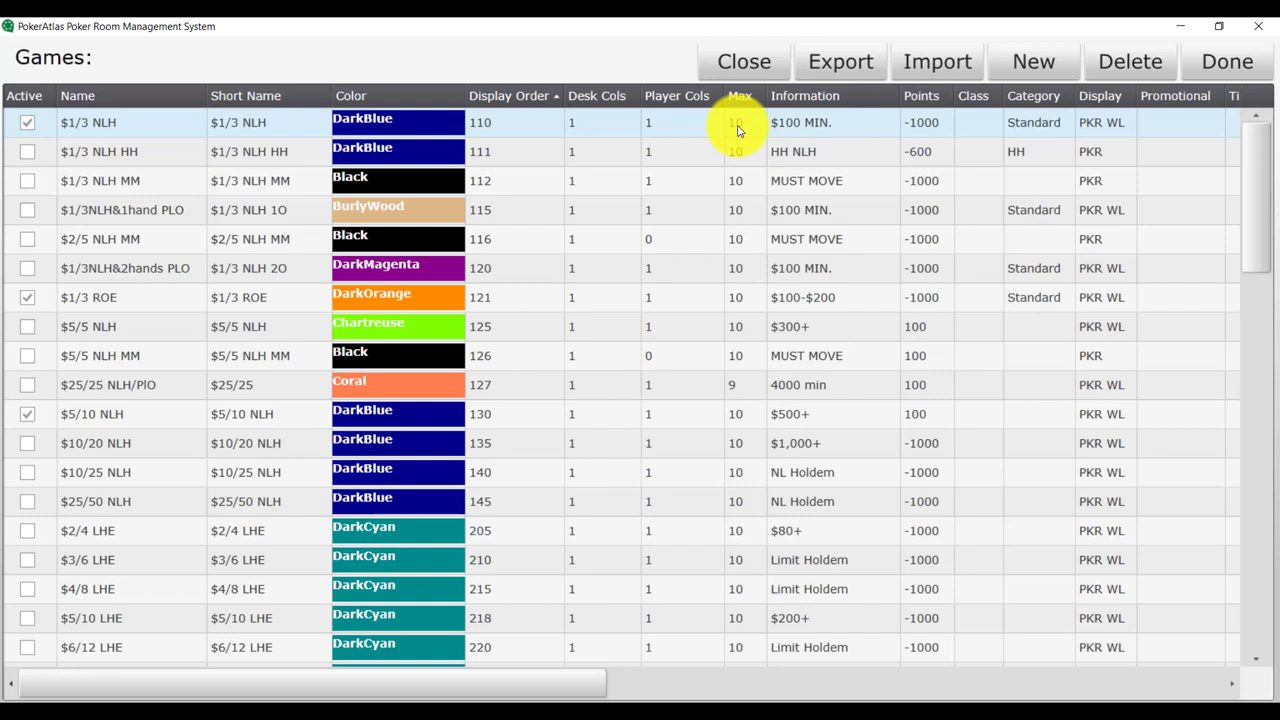
{"action": "left_click", "coordinate": [843, 129]}
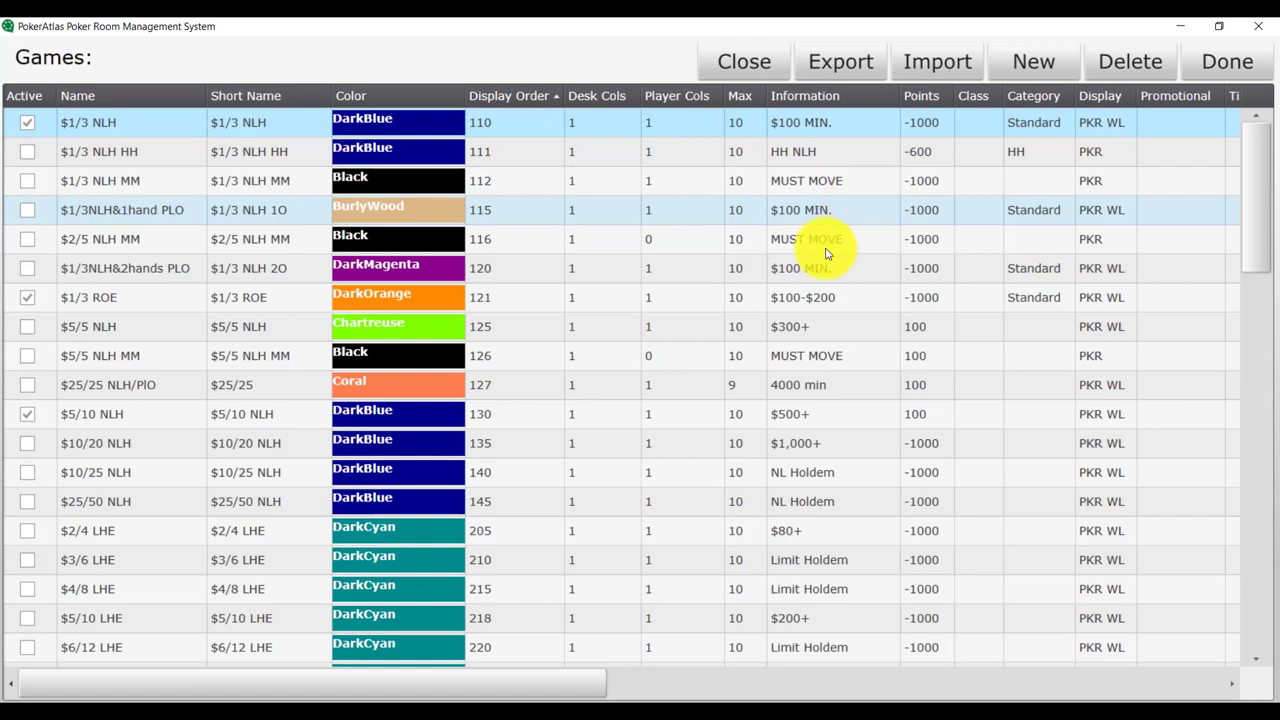
{"action": "left_click", "coordinate": [930, 124]}
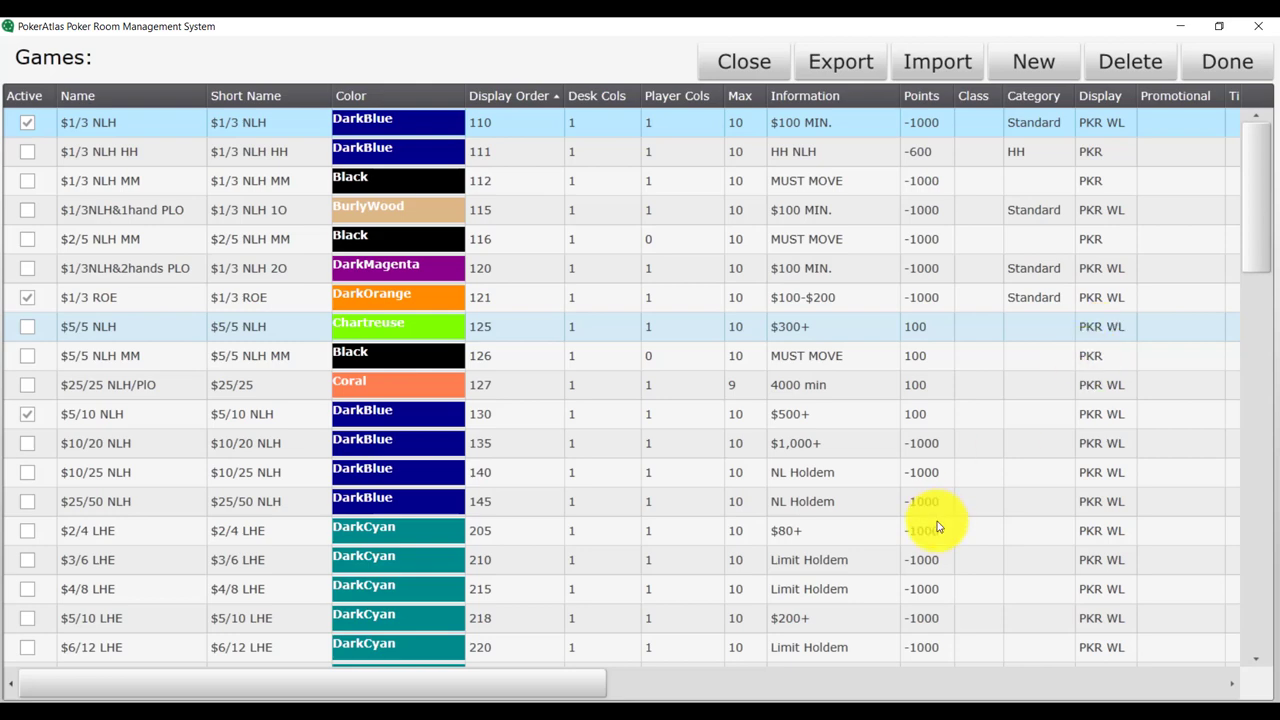
{"action": "left_click_drag", "start_coordinate": [543, 686], "coordinate": [994, 689]}
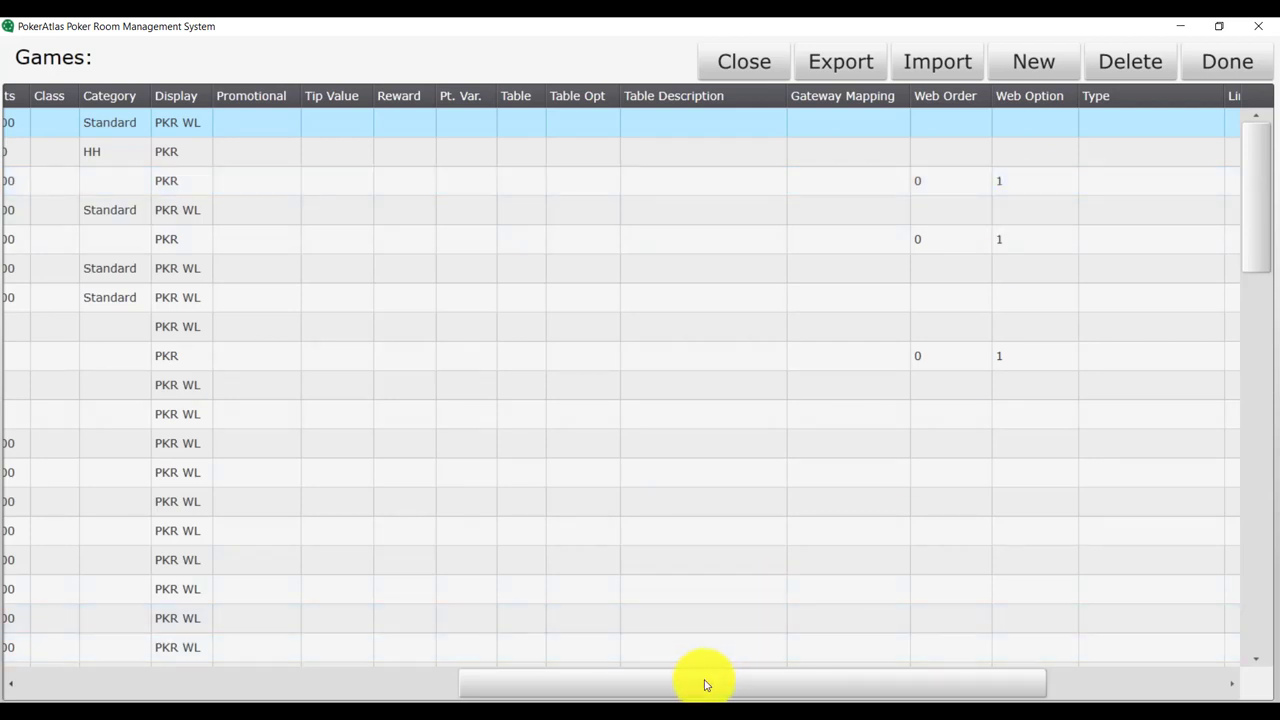
{"action": "left_click_drag", "start_coordinate": [705, 684], "coordinate": [897, 692]}
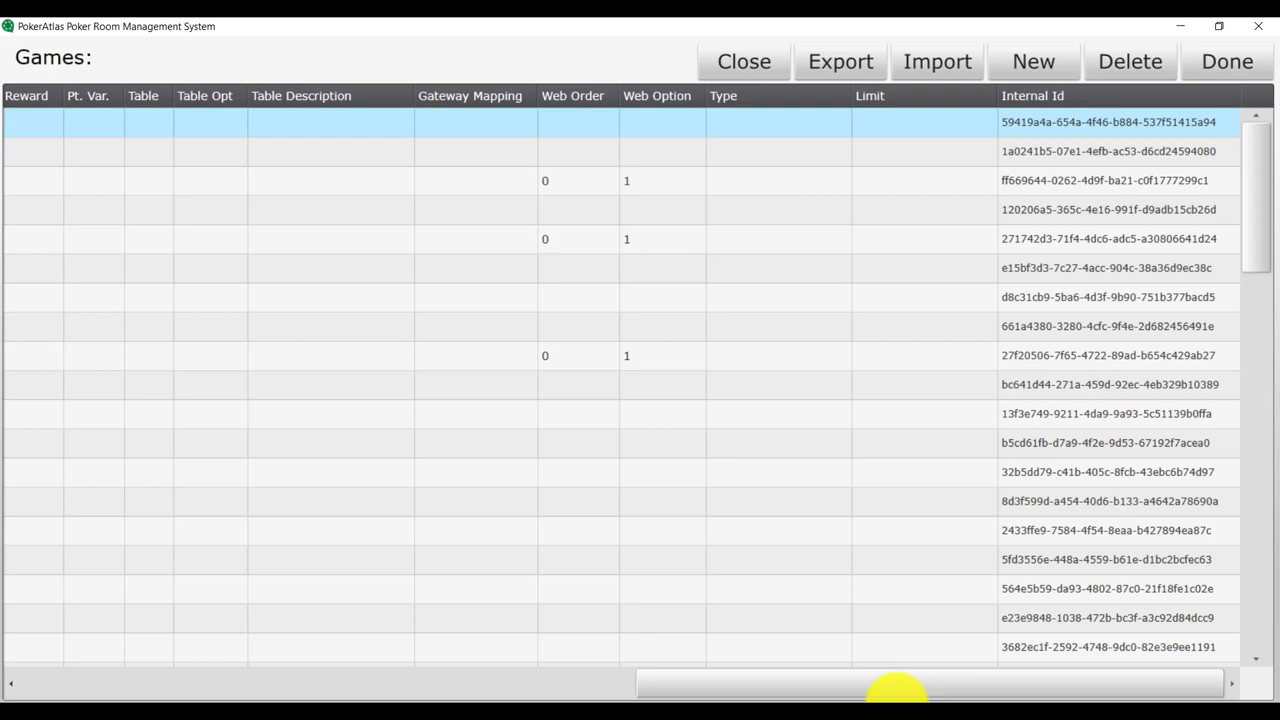
{"action": "left_click_drag", "start_coordinate": [903, 694], "coordinate": [114, 634]}
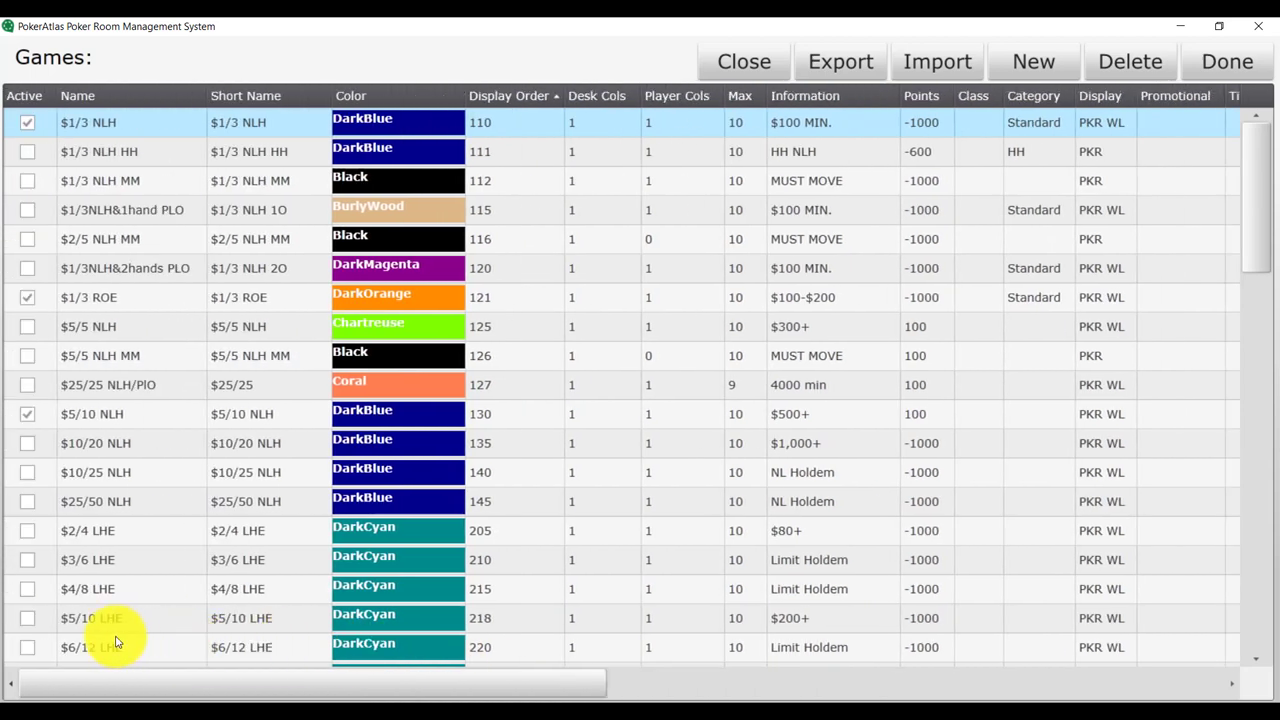
- Add a new game and set both its Name and Short Name to $1/2 NLH
{"action": "left_click", "coordinate": [1045, 68]}
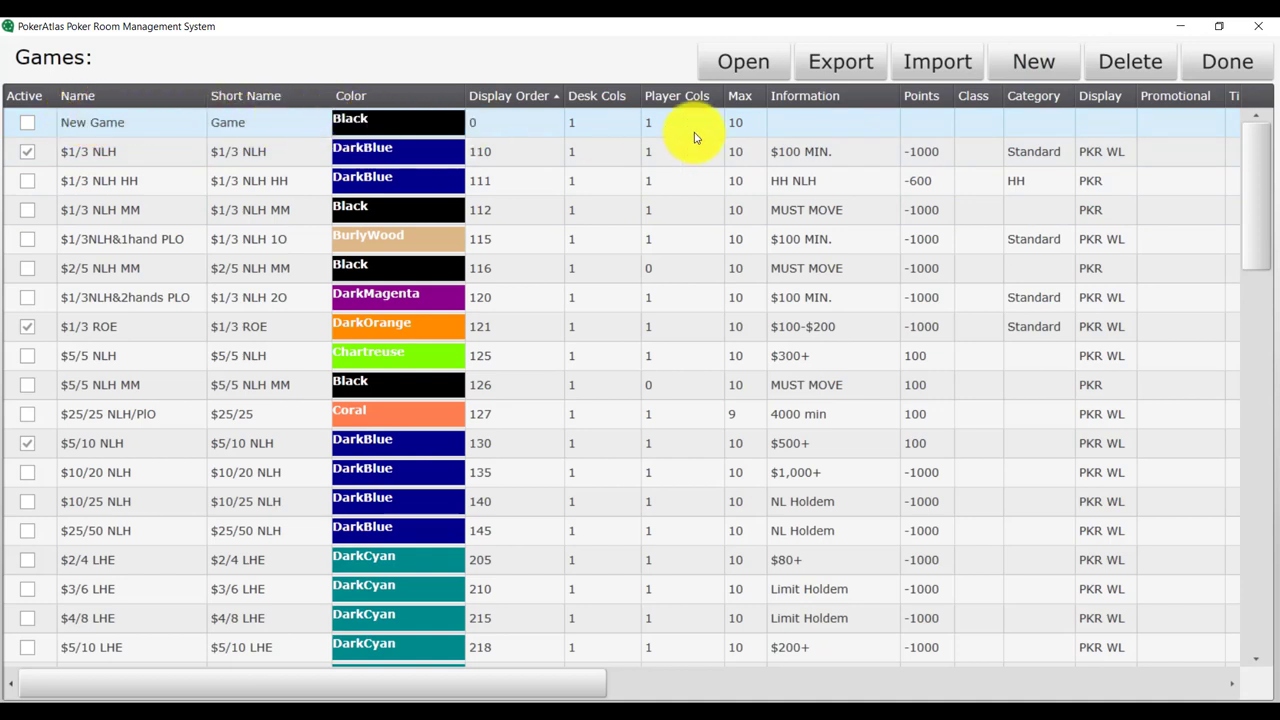
{"action": "left_click", "coordinate": [140, 124]}
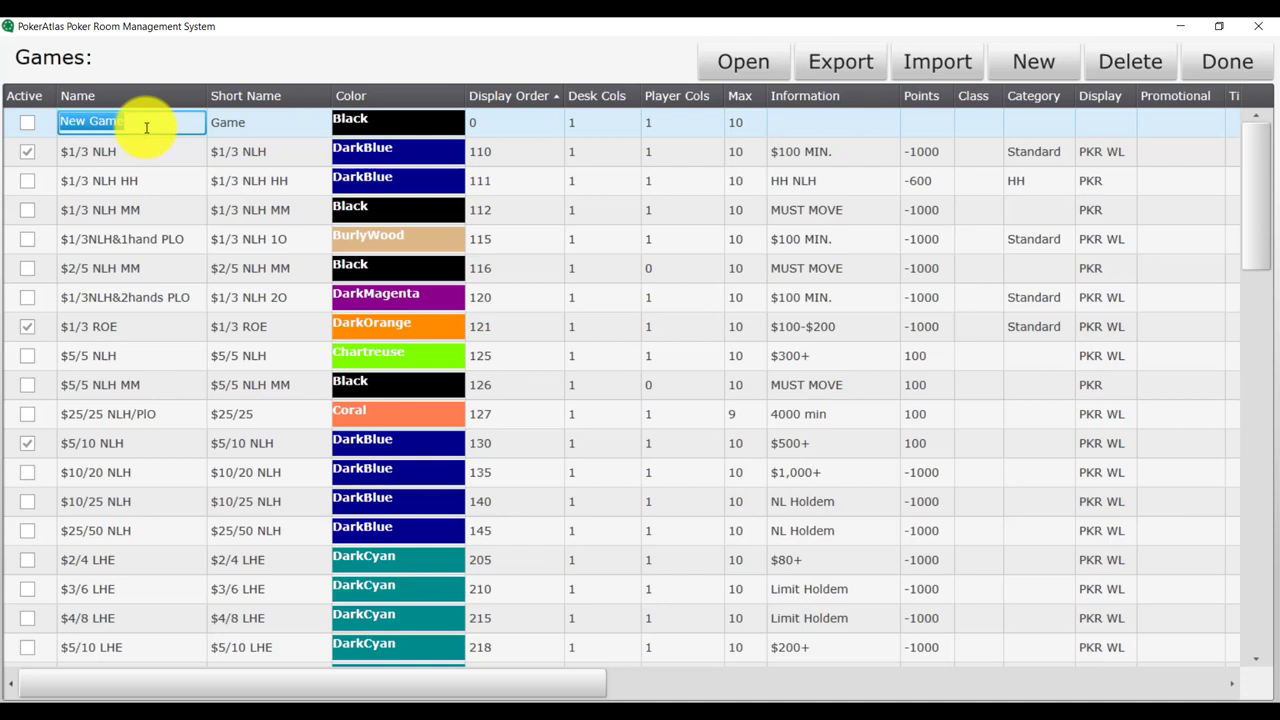
{"action": "type", "text": "$"}
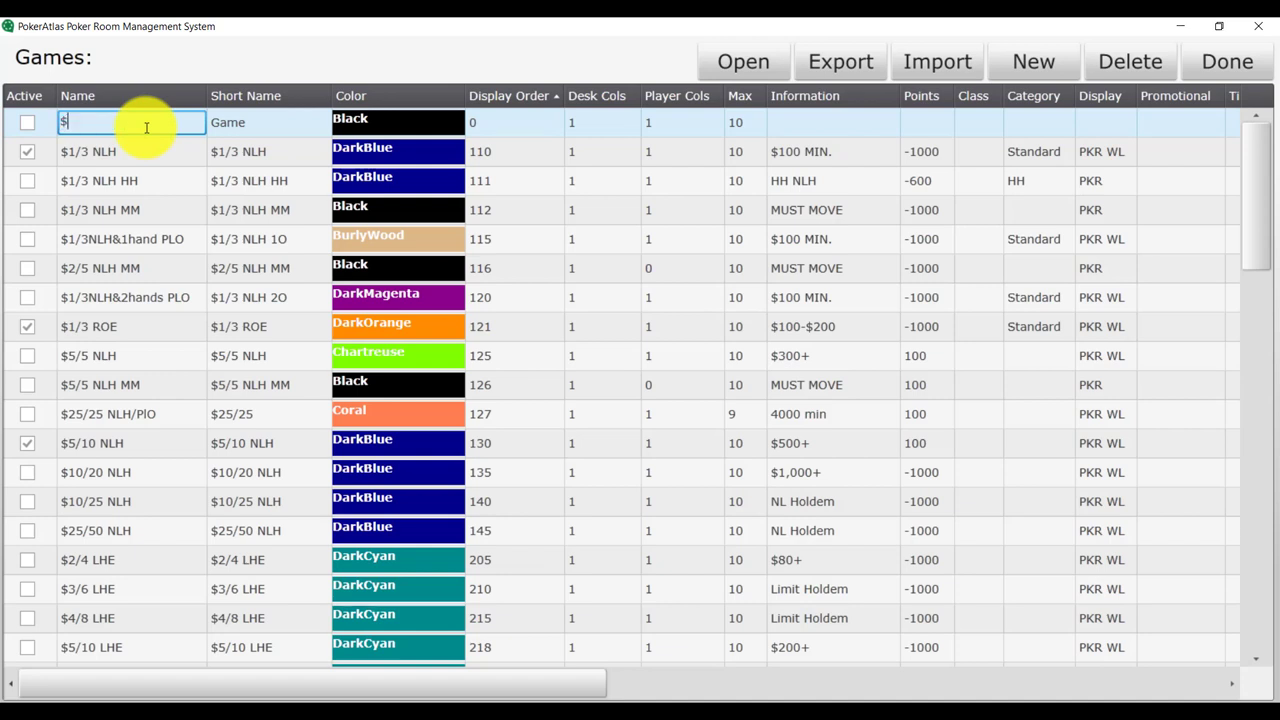
{"action": "type", "text": "1/2 NLH"}
{"action": "key", "text": "Tab"}
{"action": "type", "text": "$"}
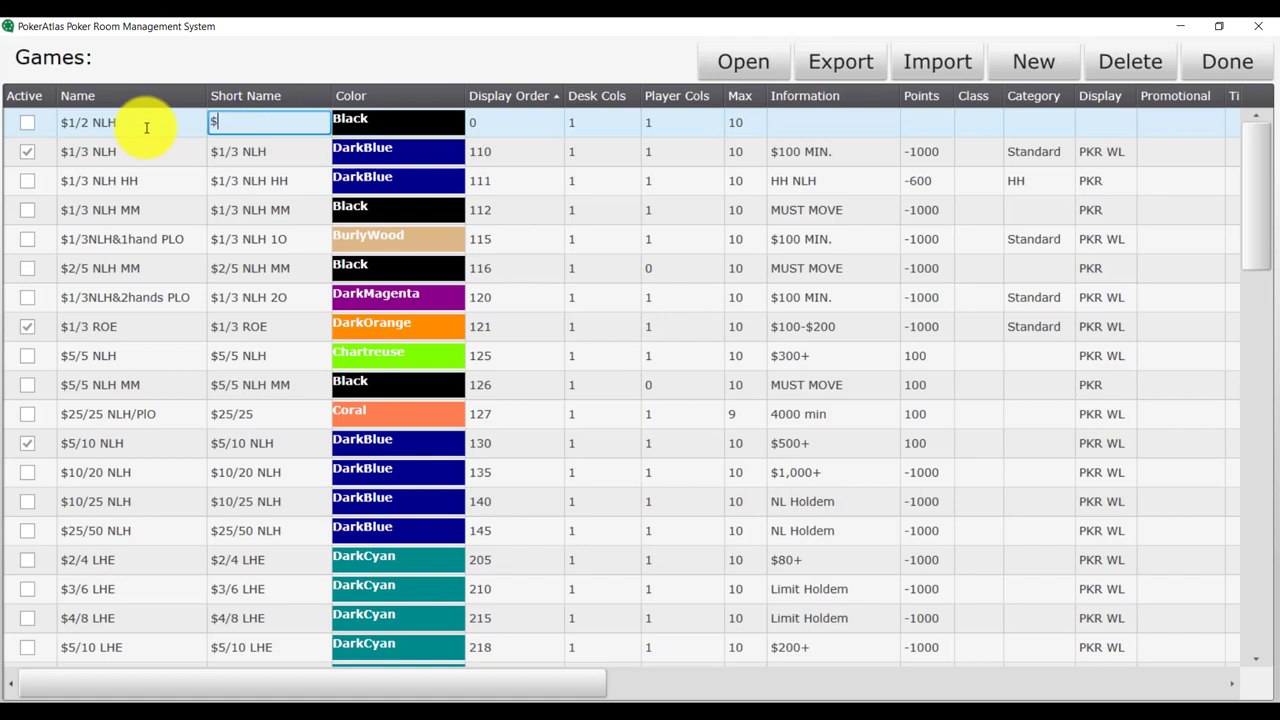
{"action": "type", "text": "1/2 NLH"}
{"action": "key", "text": "Tab"}
- Set the new $1/2 NLH game's Color to DarkBlue and its Display Order to 105
{"action": "left_click", "coordinate": [380, 121]}
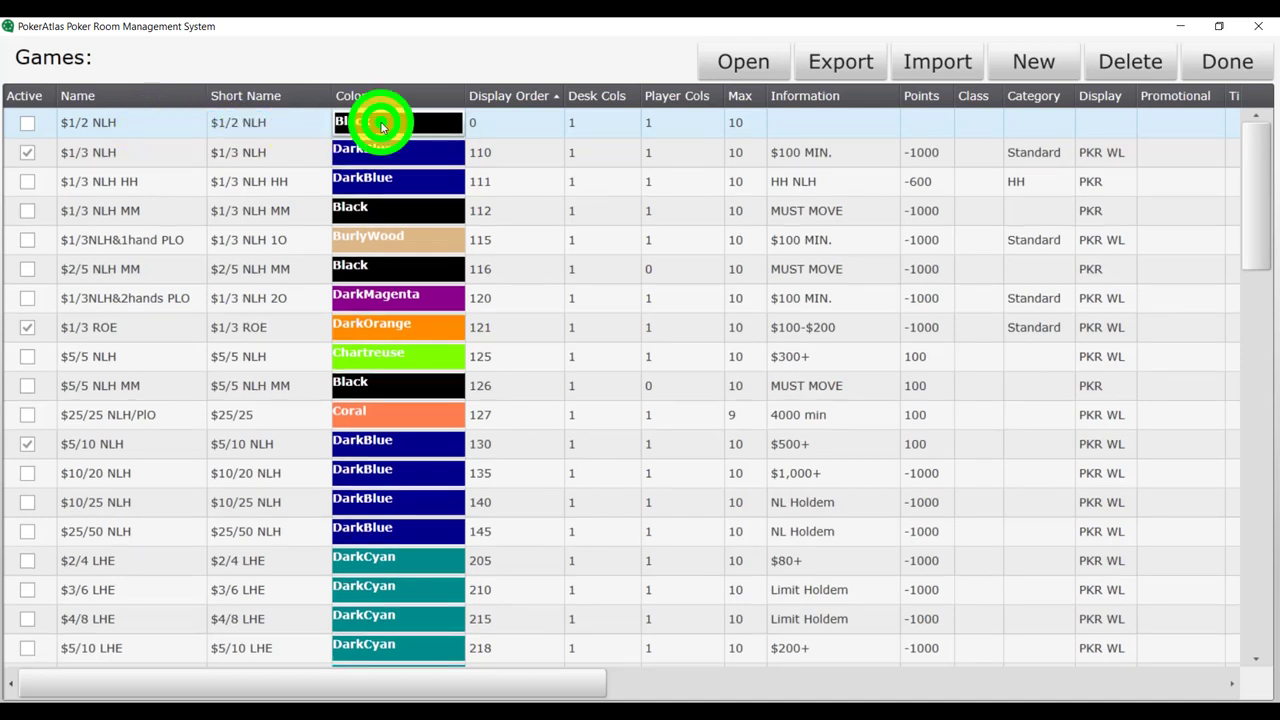
{"action": "scroll", "coordinate": [412, 420], "scroll_direction": "down", "scroll_amount": 4}
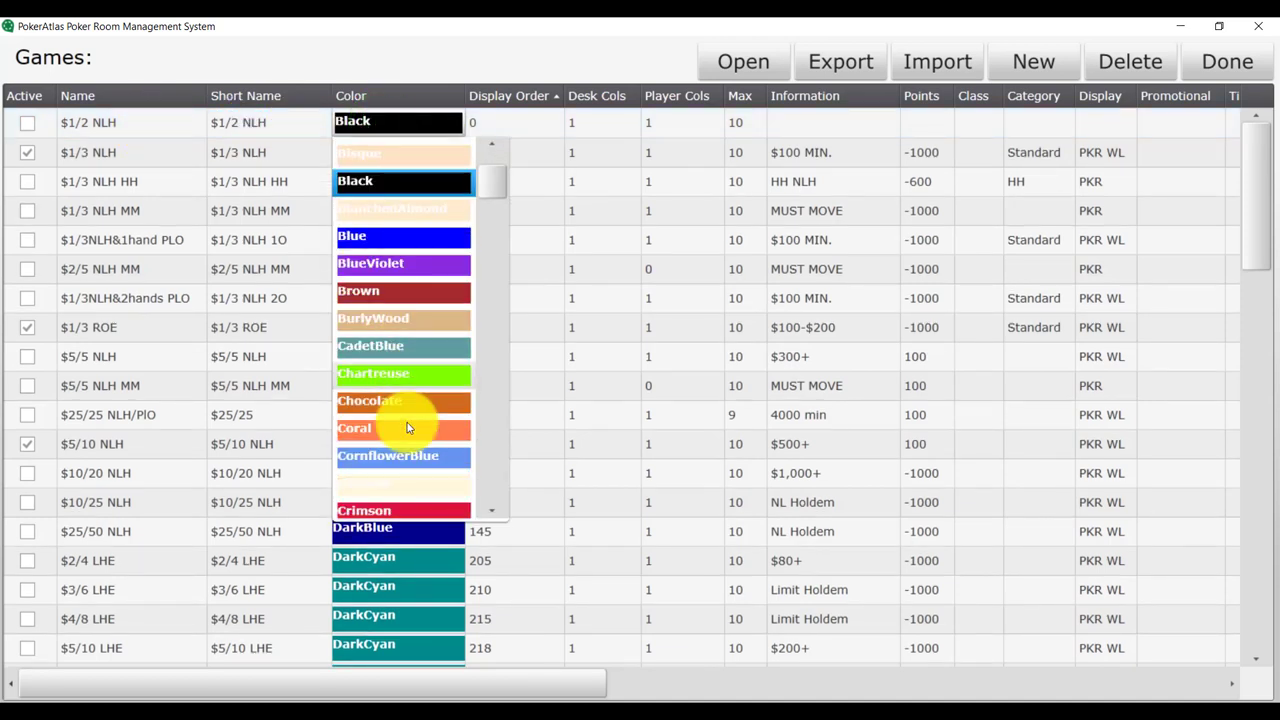
{"action": "left_click", "coordinate": [404, 412]}
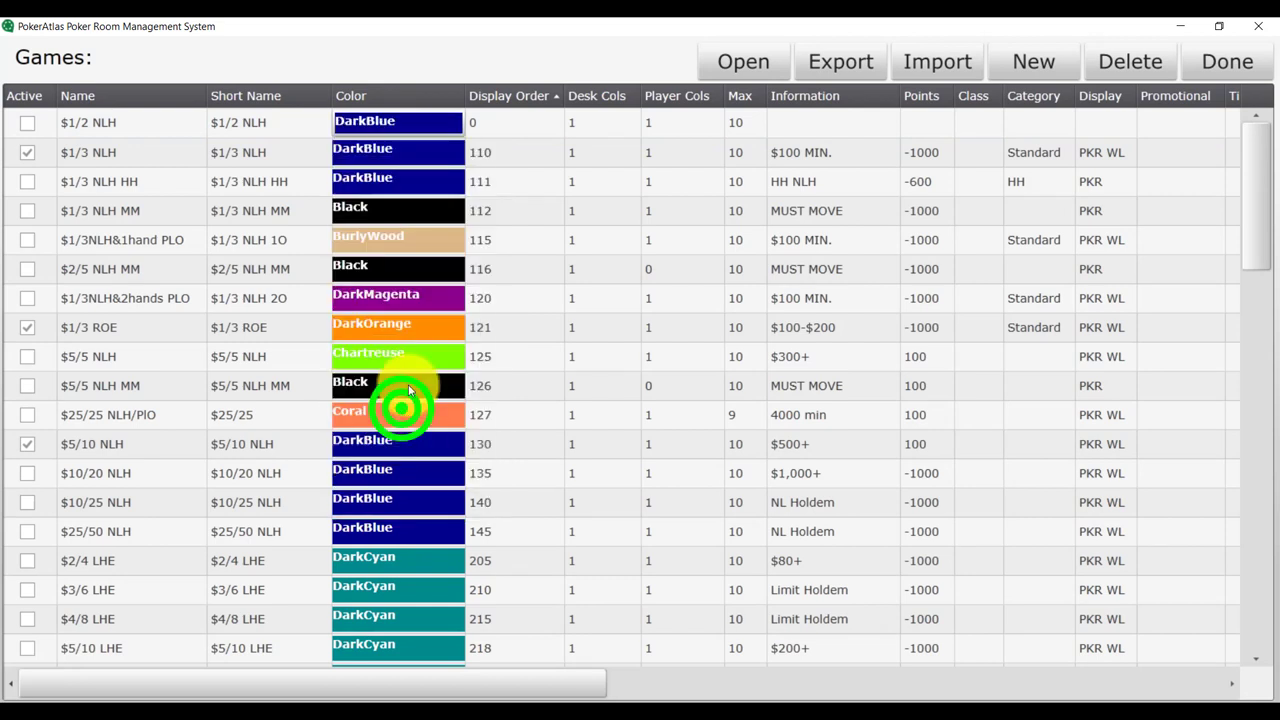
{"action": "left_click", "coordinate": [524, 124]}
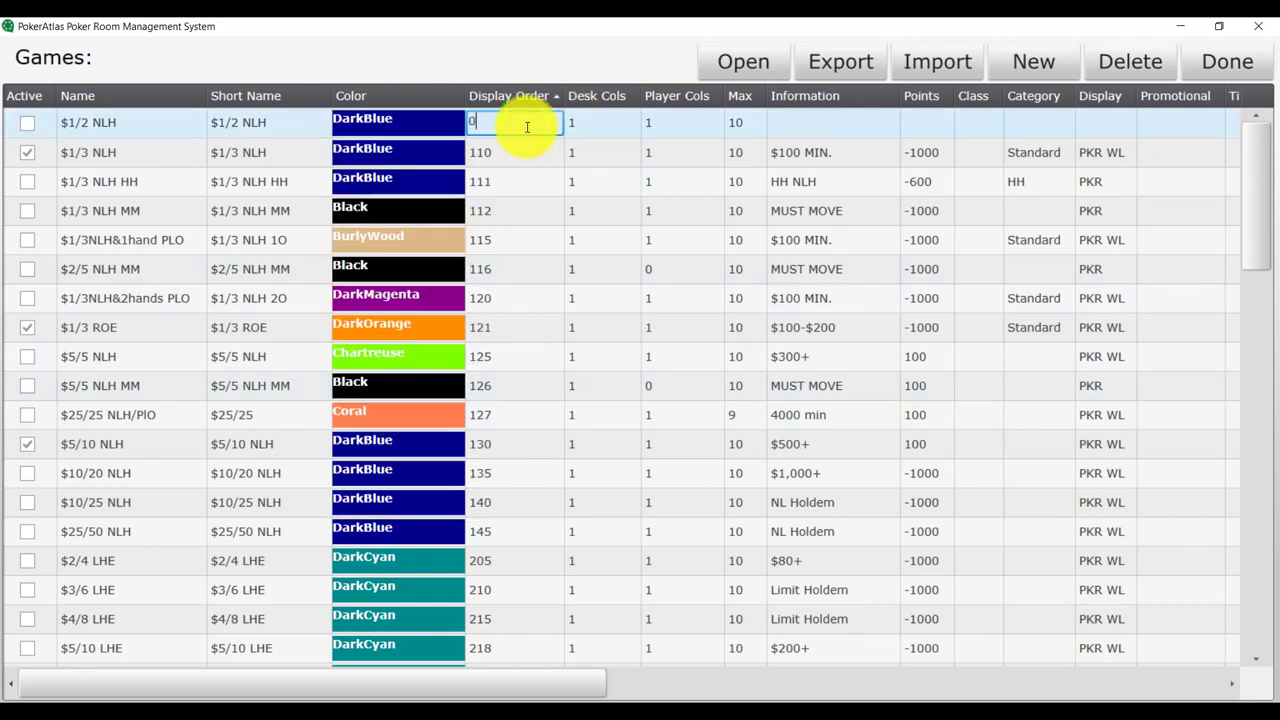
{"action": "key", "text": "BackSpace"}
{"action": "type", "text": "105"}
{"action": "key", "text": "Tab"}
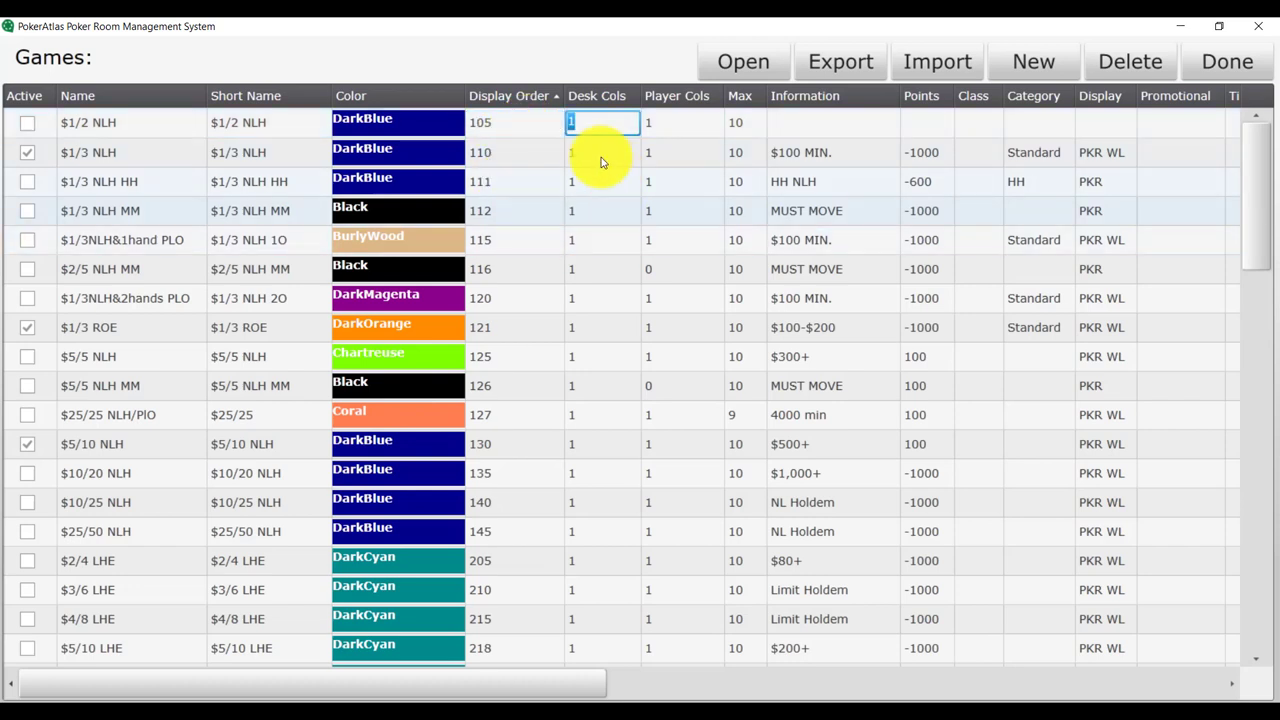
- Set the $1/2 NLH game's Desk Cols and Player Cols to 2
{"action": "left_click", "coordinate": [597, 120]}
{"action": "left_click", "coordinate": [675, 124]}
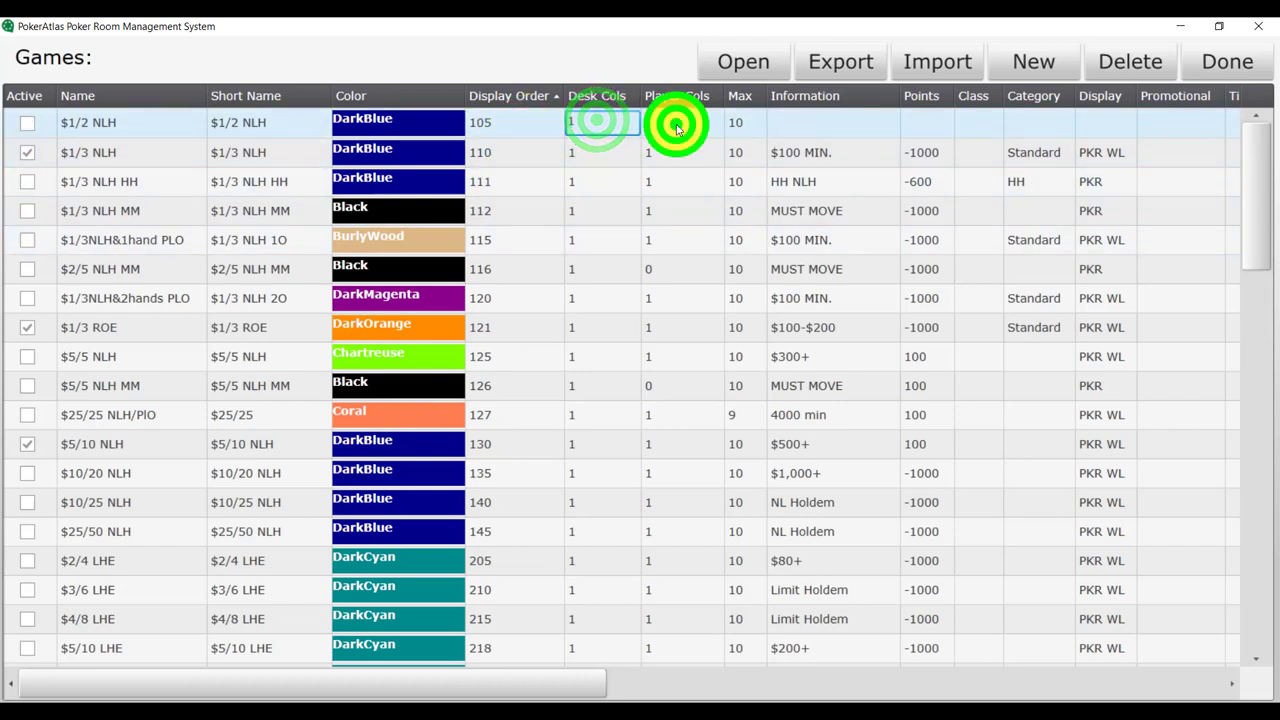
{"action": "left_click", "coordinate": [597, 123]}
{"action": "type", "text": "2"}
{"action": "left_click", "coordinate": [666, 128]}
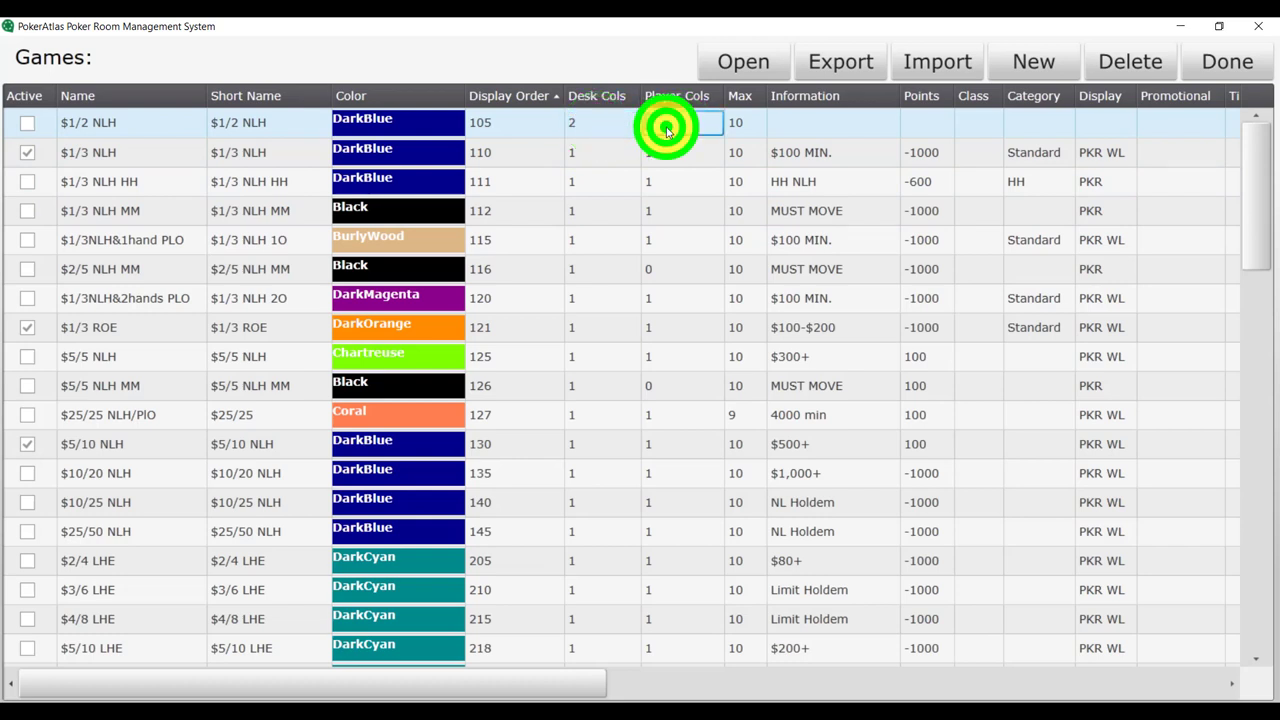
{"action": "type", "text": "2"}
- Set the $1/2 NLH game's Desk Cols and Player Cols to 1 and its Max to 9
{"action": "left_click", "coordinate": [613, 128]}
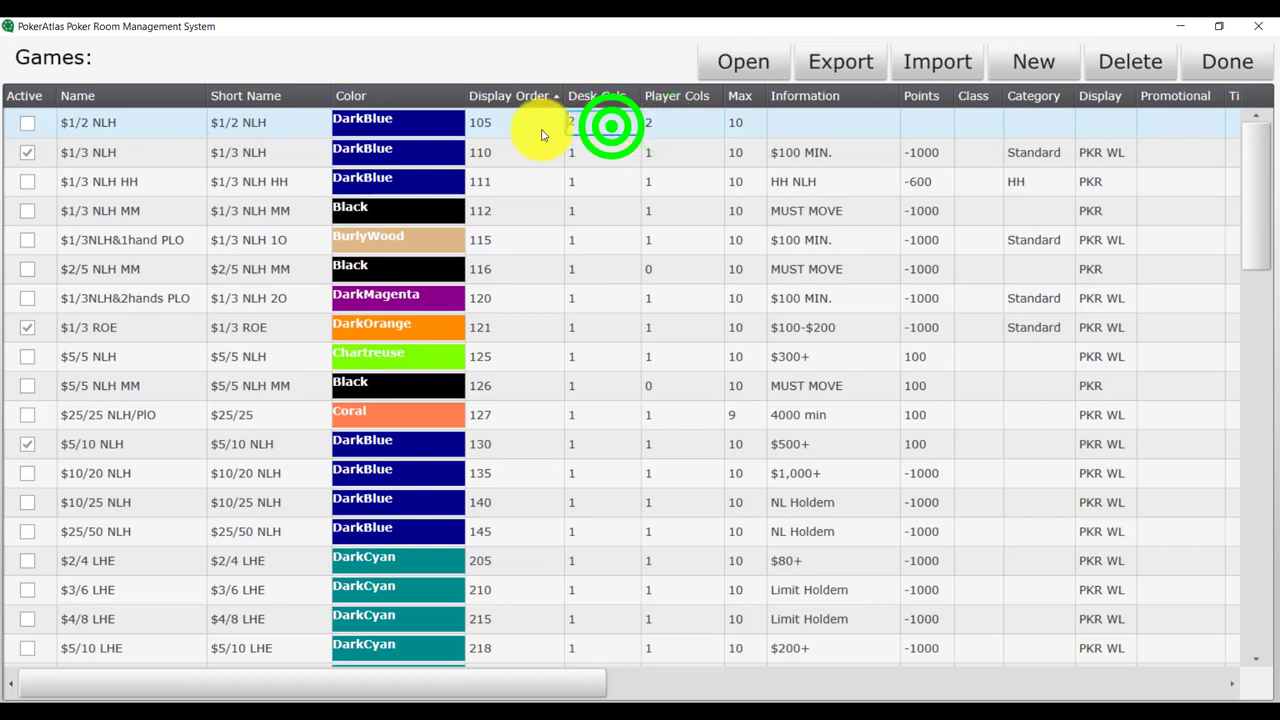
{"action": "type", "text": "1"}
{"action": "key", "text": "Tab"}
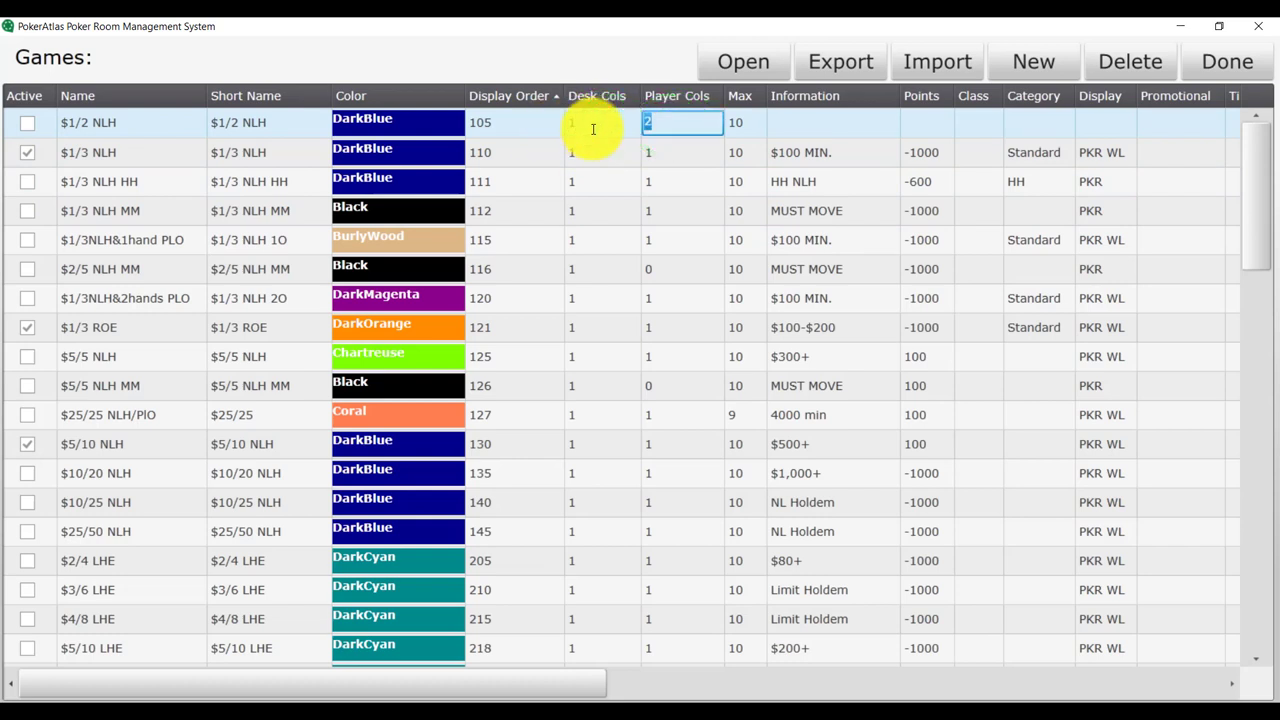
{"action": "type", "text": "1"}
{"action": "key", "text": "Tab"}
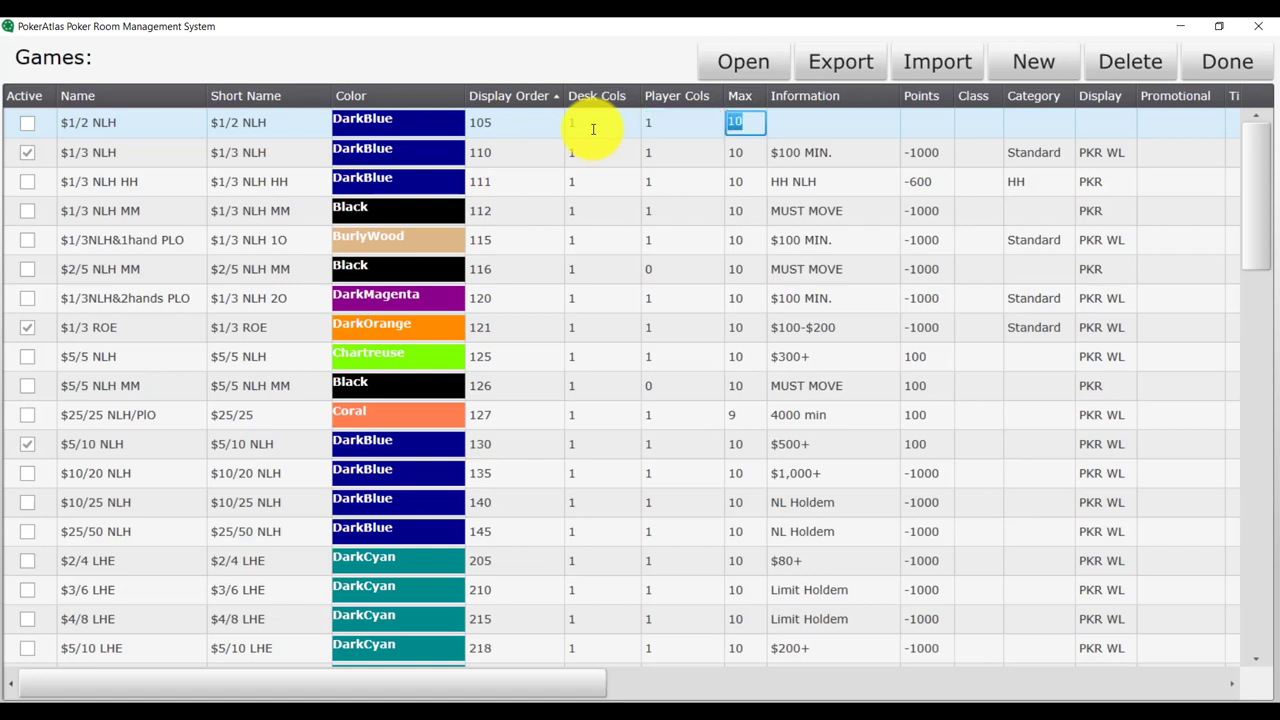
{"action": "type", "text": "9"}
{"action": "key", "text": "Tab"}
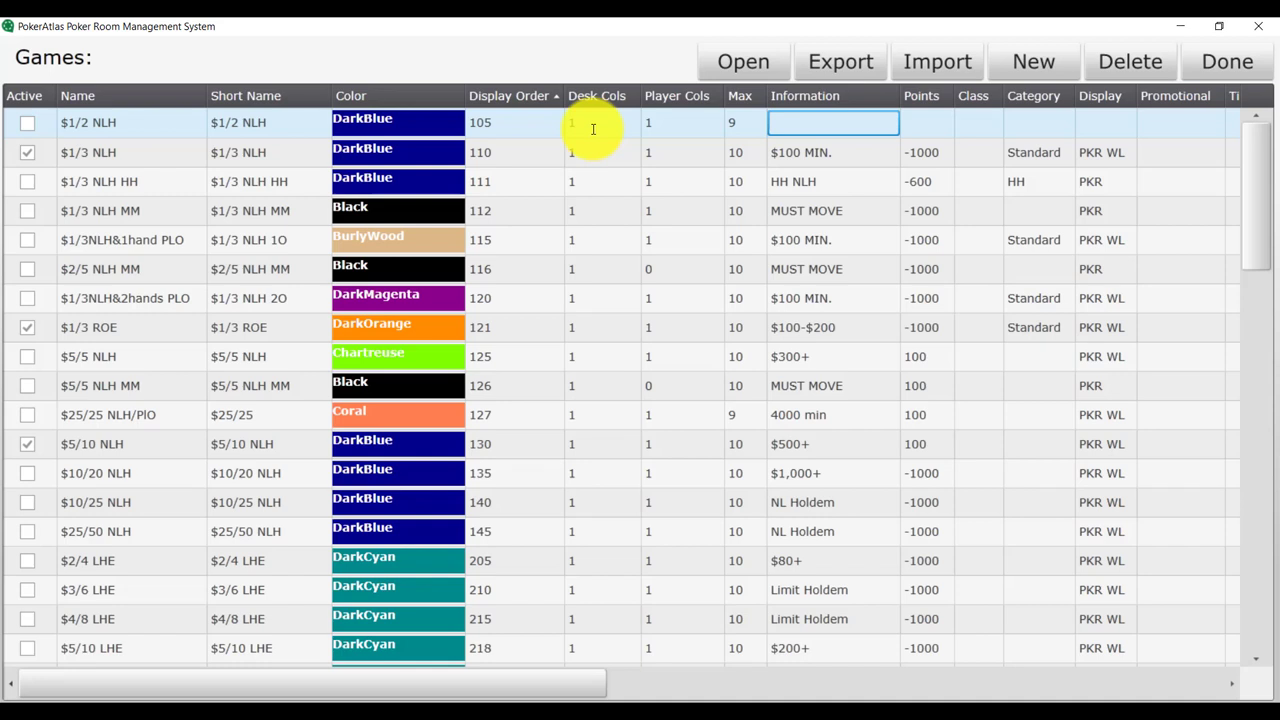
- Enter $60-$200 as the $1/2 NLH game's Information and set its Points to -1000
{"action": "type", "text": "$60-$200"}
{"action": "key", "text": "Tab"}
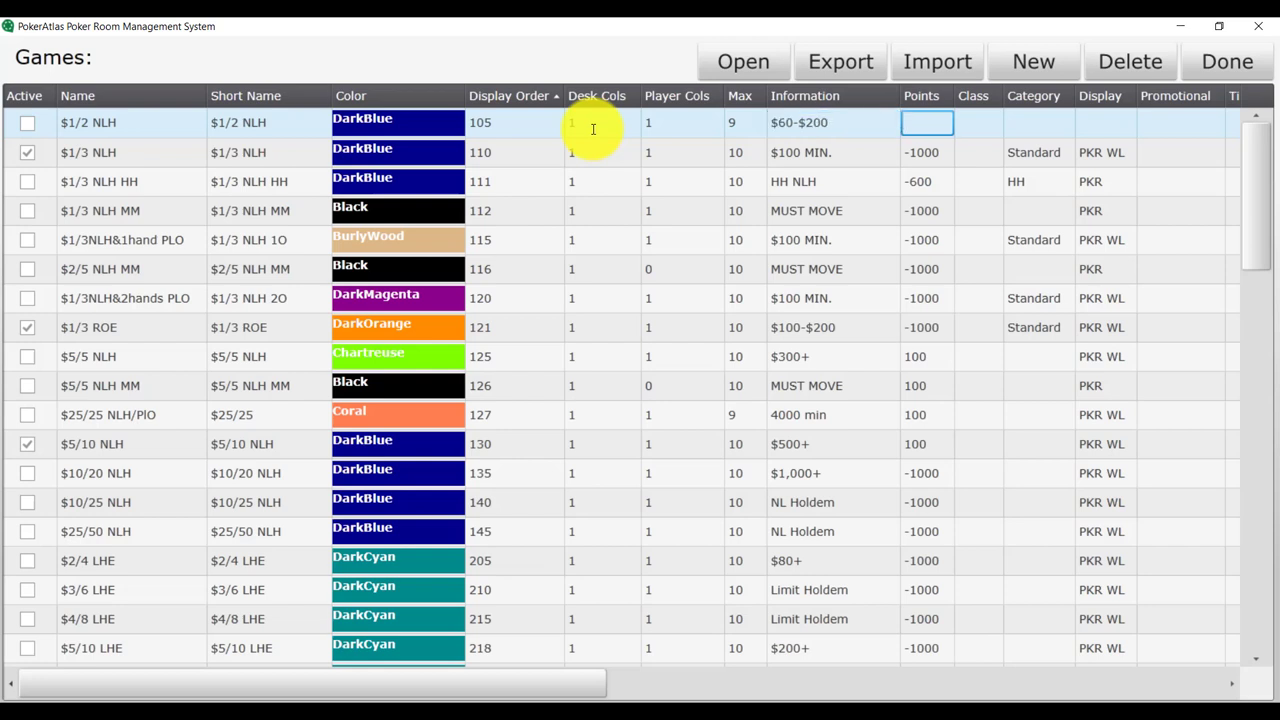
{"action": "type", "text": "-1000"}
{"action": "key", "text": "Tab"}
- Leave the $1/2 NLH game's Class and Category blank and set its Display to PKR WL
{"action": "key", "text": "Tab"}
{"action": "key", "text": "Tab"}
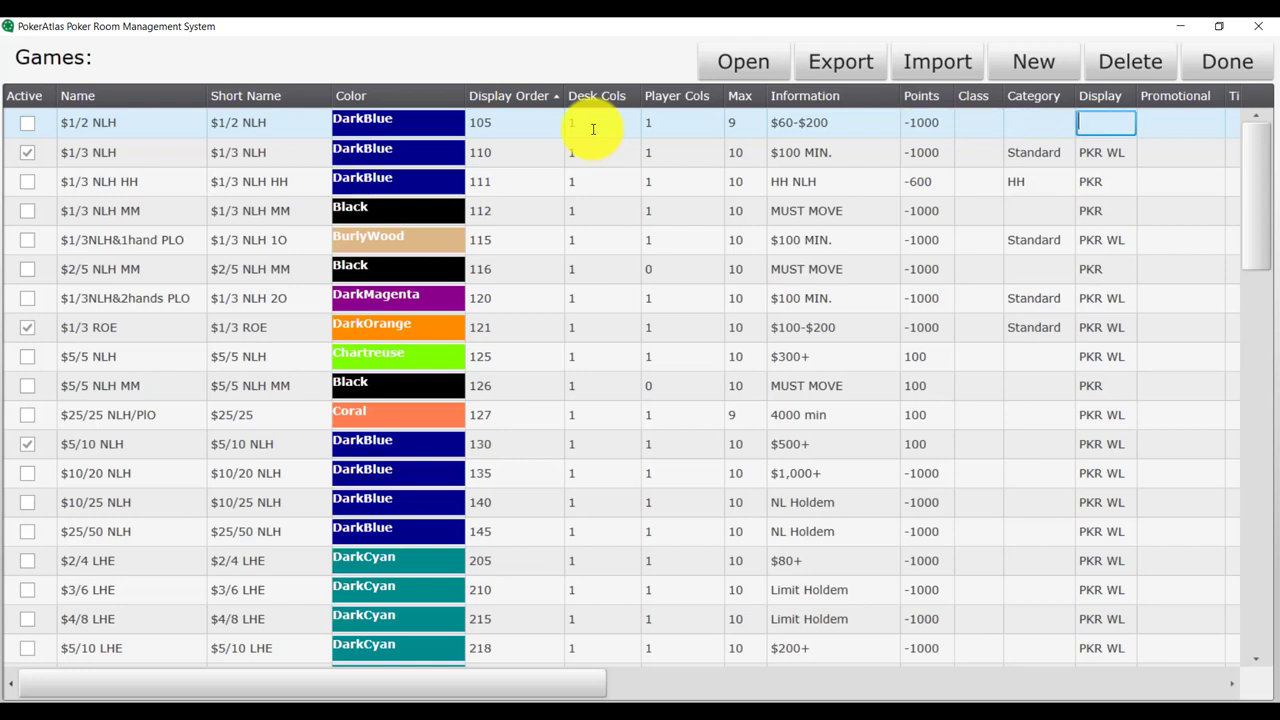
{"action": "type", "text": "PKR WL"}
{"action": "key", "text": "Tab"}
- Examine the remaining optional columns of the $1/2 NLH game, from Promotional through Type
{"action": "key", "text": "Tab"}
{"action": "key", "text": "Tab"}
{"action": "key", "text": "Tab"}
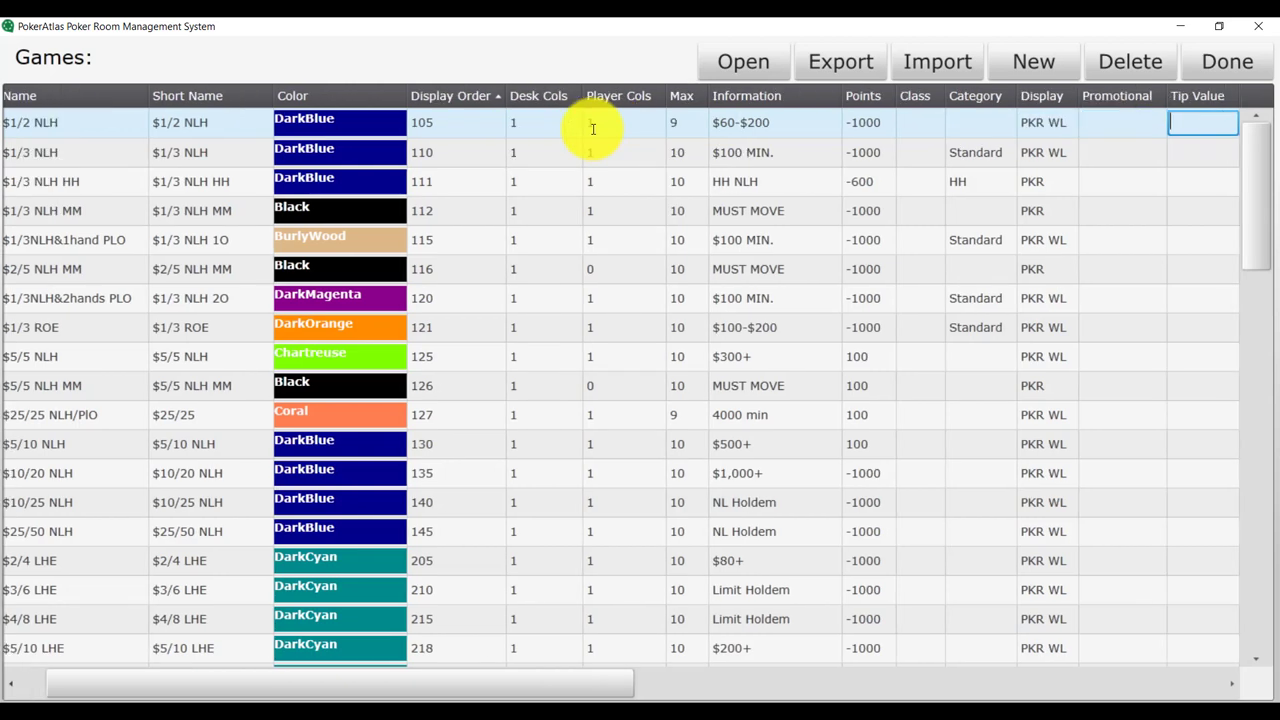
{"action": "key", "text": "Tab"}
{"action": "key", "text": "Tab"}
{"action": "key", "text": "Tab"}
{"action": "key", "text": "Tab"}
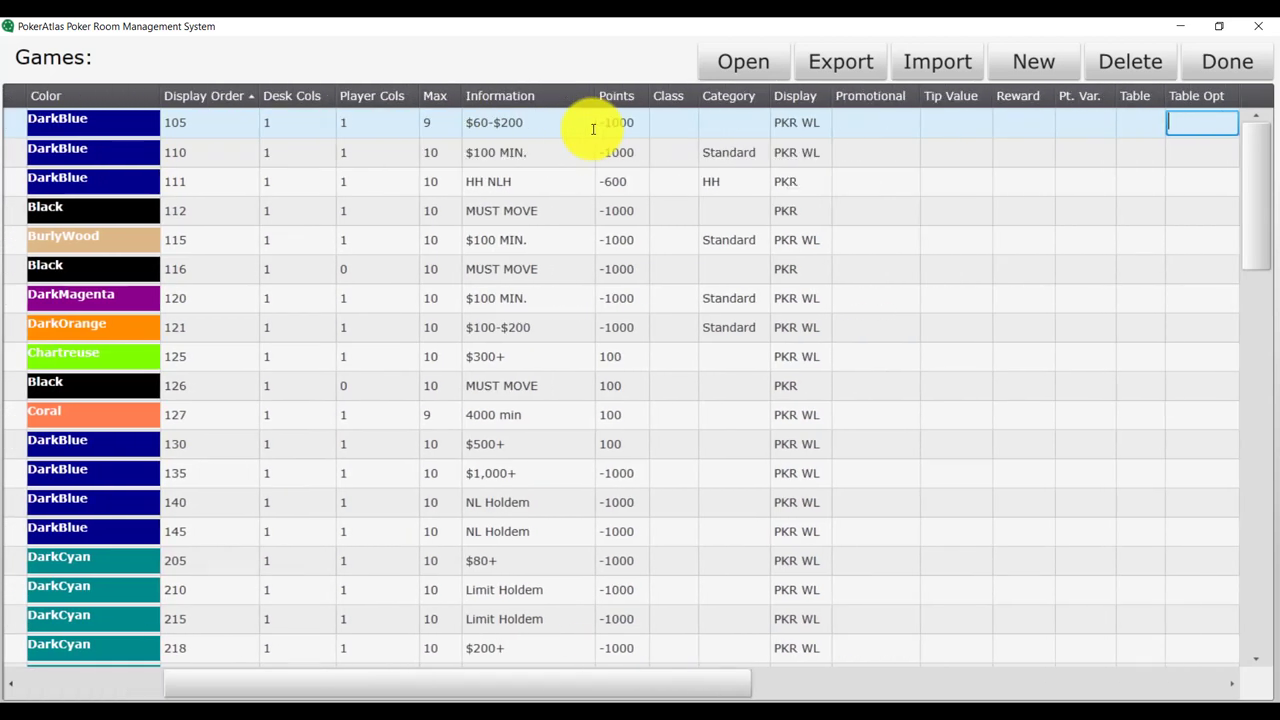
{"action": "key", "text": "Tab"}
{"action": "key", "text": "Tab"}
{"action": "key", "text": "Tab"}
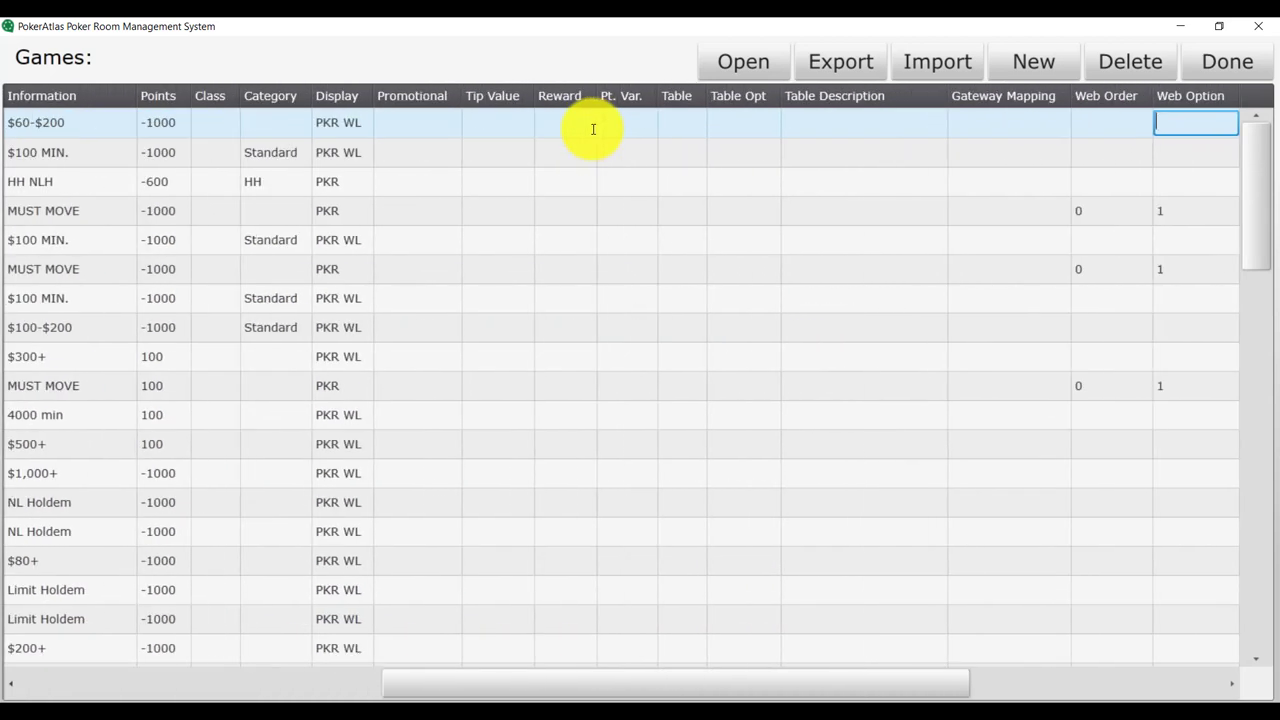
{"action": "key", "text": "shift+Tab"}
{"action": "key", "text": "shift+Tab"}
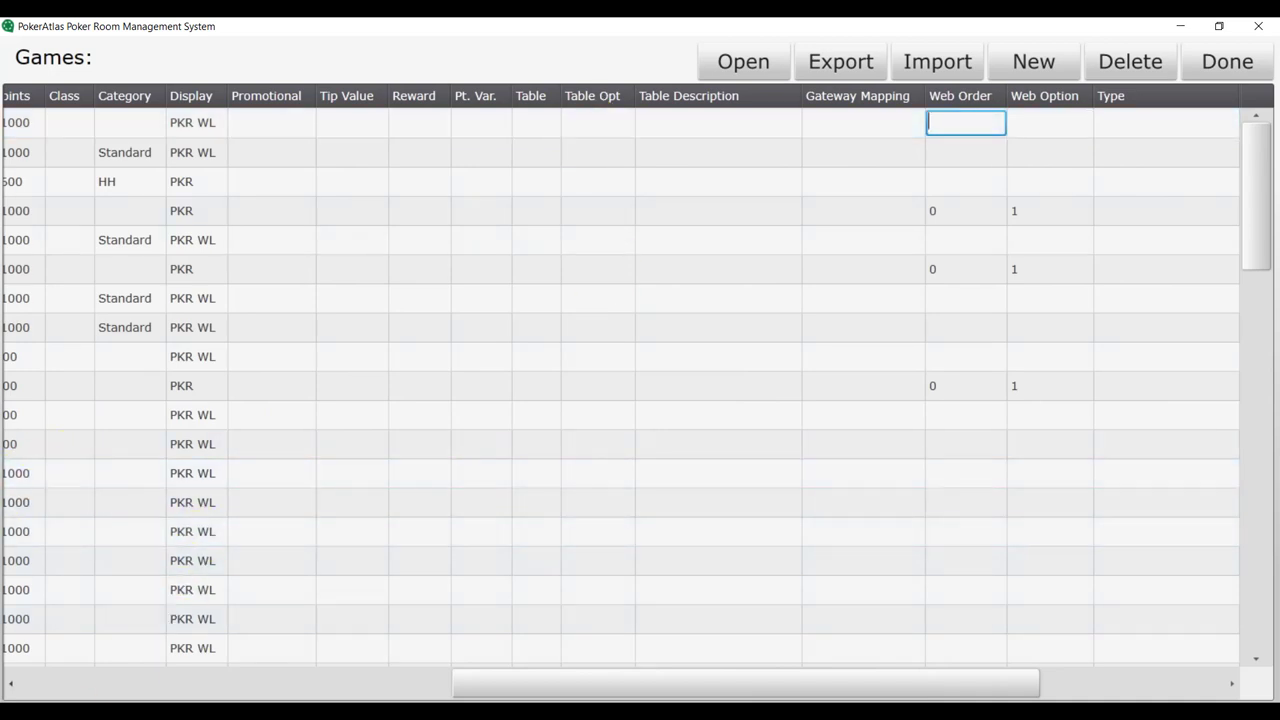
{"action": "left_click_drag", "start_coordinate": [643, 680], "coordinate": [129, 651]}
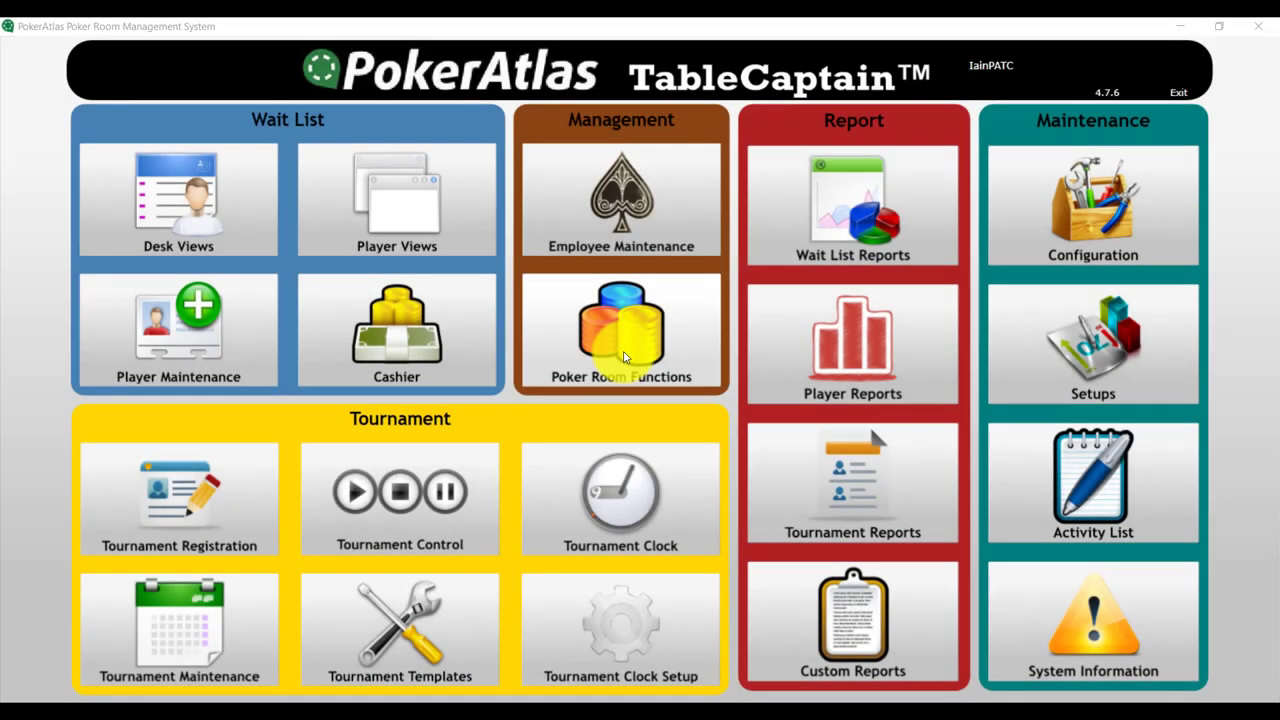
- Open Game Maintenance from the Poker Room Functions and change the $1/3 ROE game's Information to $100-$300
{"action": "left_click", "coordinate": [624, 357]}
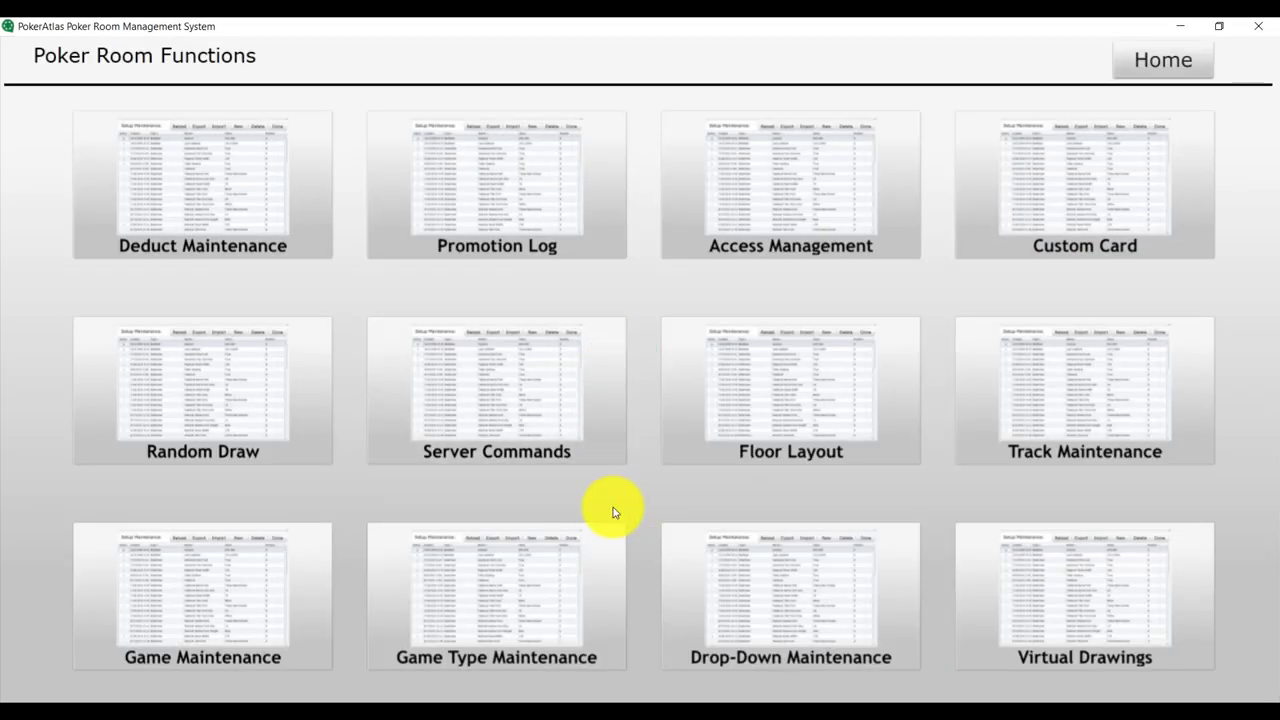
{"action": "left_click", "coordinate": [252, 566]}
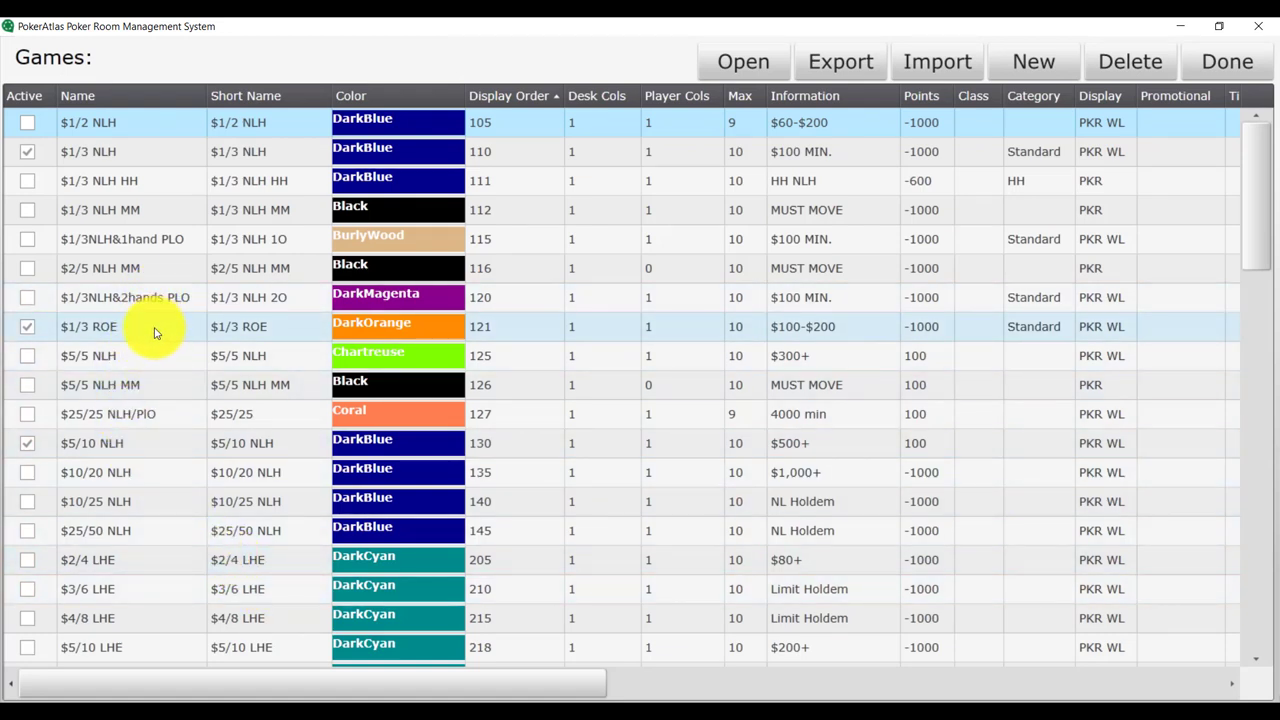
{"action": "left_click", "coordinate": [797, 337]}
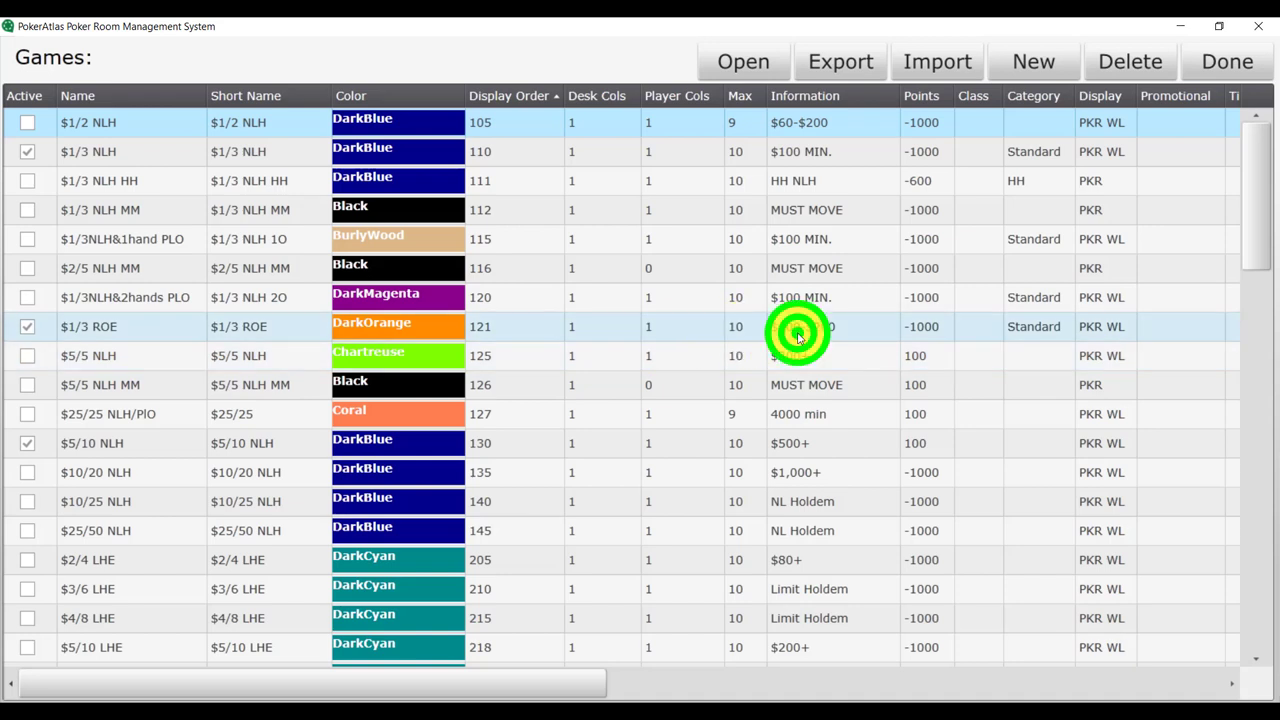
{"action": "left_click", "coordinate": [797, 335]}
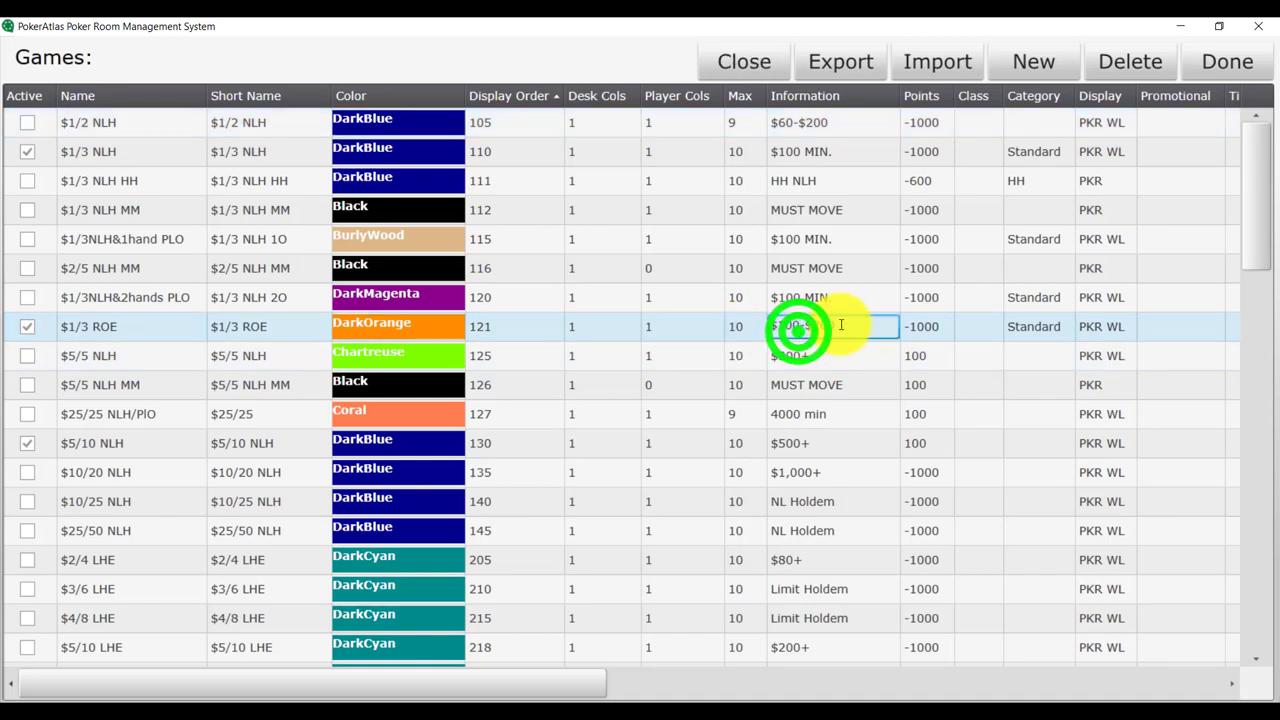
{"action": "left_click", "coordinate": [841, 325]}
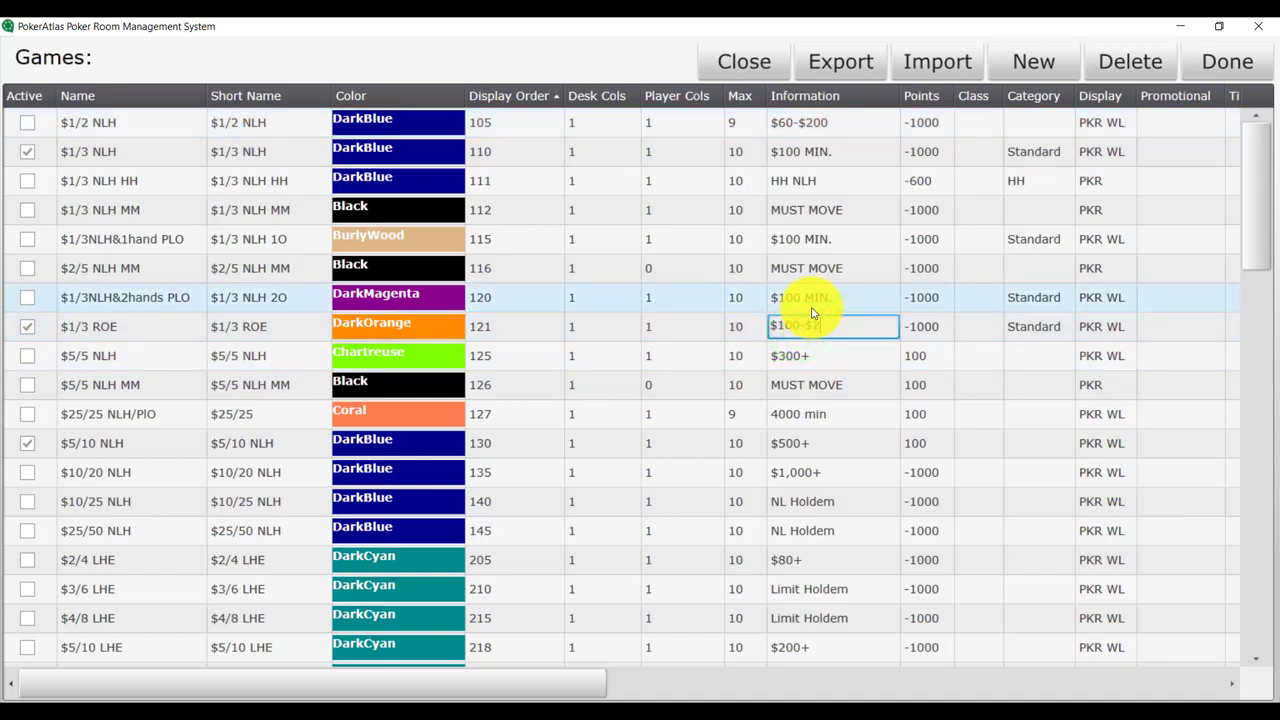
{"action": "type", "text": "300"}
- Set the $1/3 ROE game's Max to 8 and its Color to DarkGreen
{"action": "left_click", "coordinate": [745, 326]}
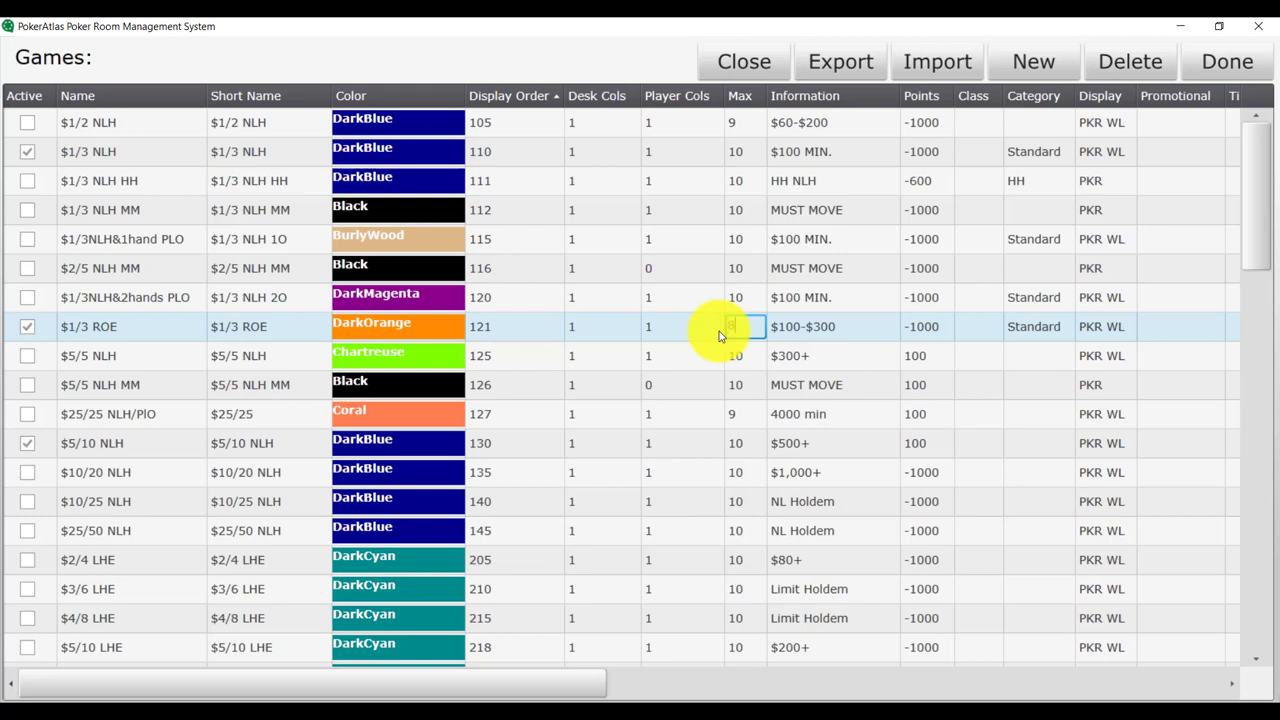
{"action": "type", "text": "8"}
{"action": "left_click", "coordinate": [543, 329]}
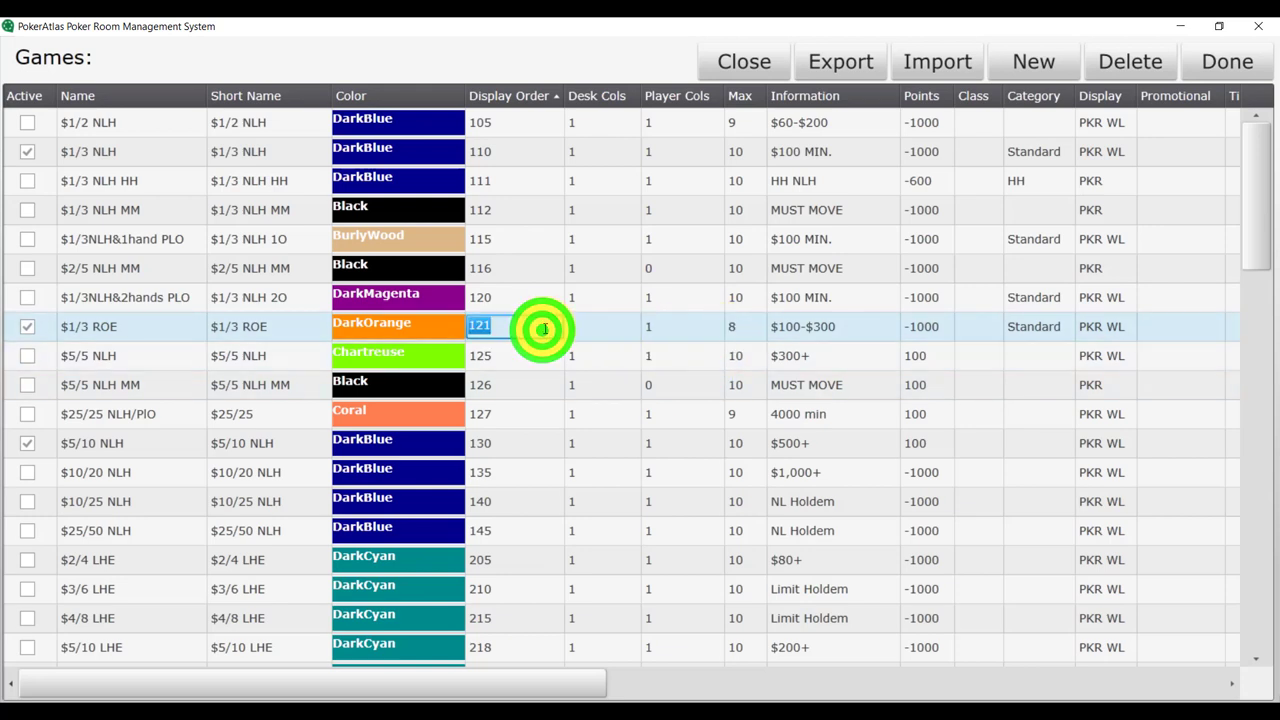
{"action": "left_click", "coordinate": [413, 326]}
{"action": "left_click", "coordinate": [413, 326]}
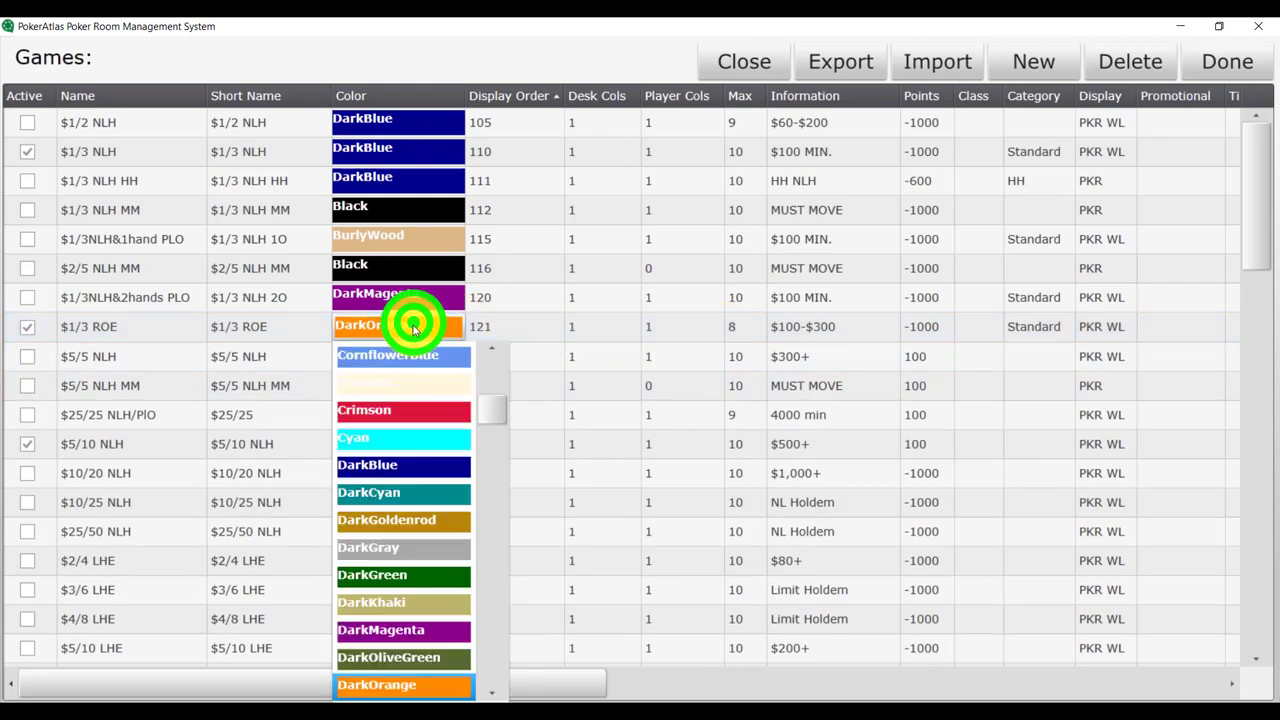
{"action": "left_click", "coordinate": [400, 578]}
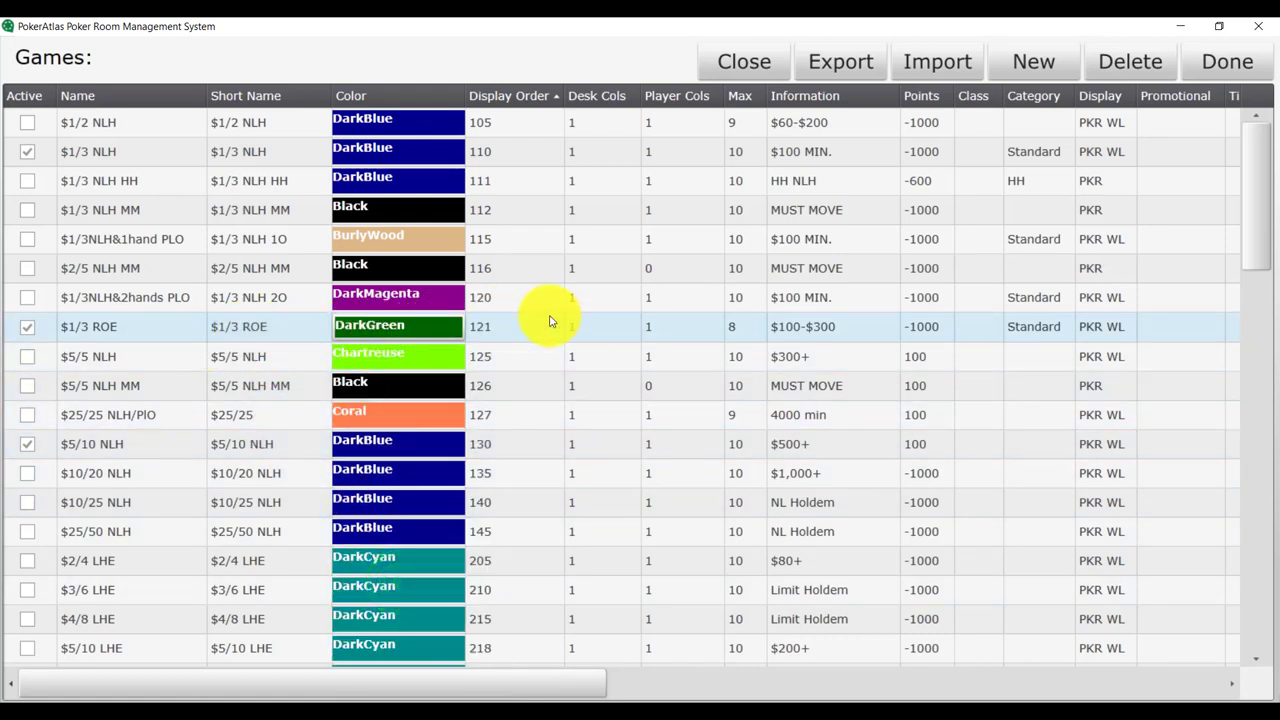
- Set the $1/3 ROE game's Points to 150
{"action": "left_click", "coordinate": [937, 327]}
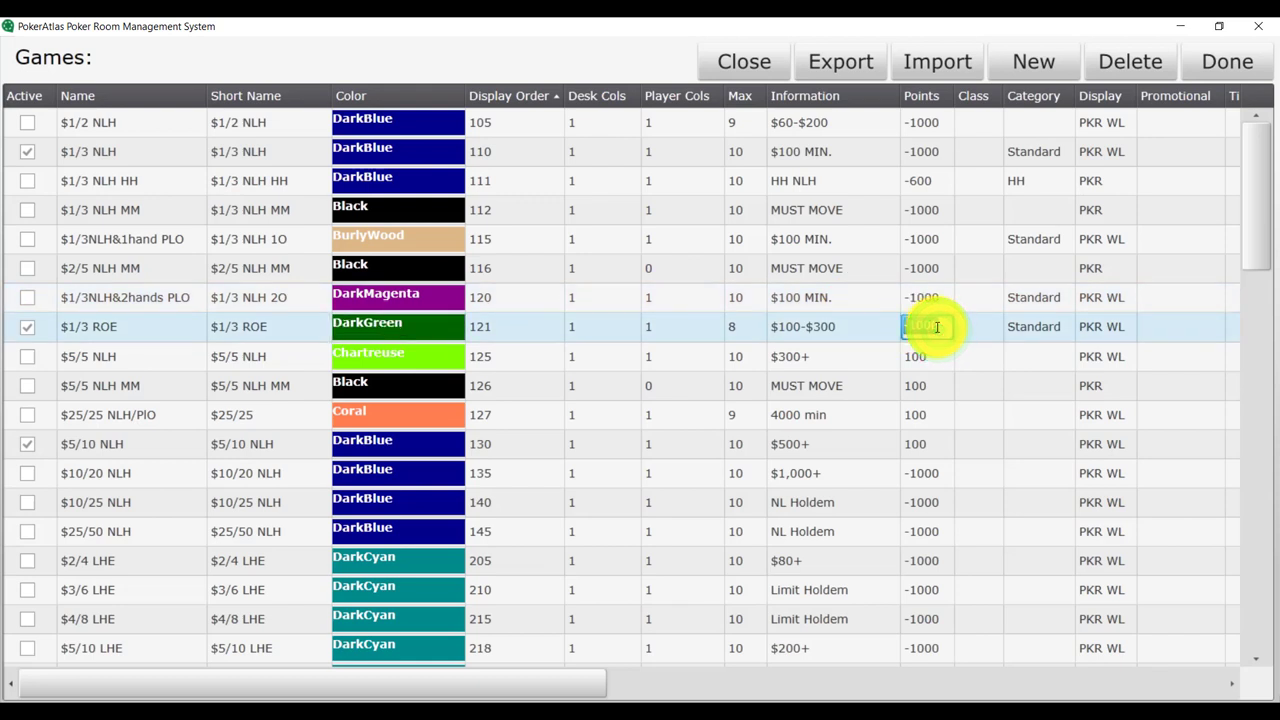
{"action": "type", "text": "150"}
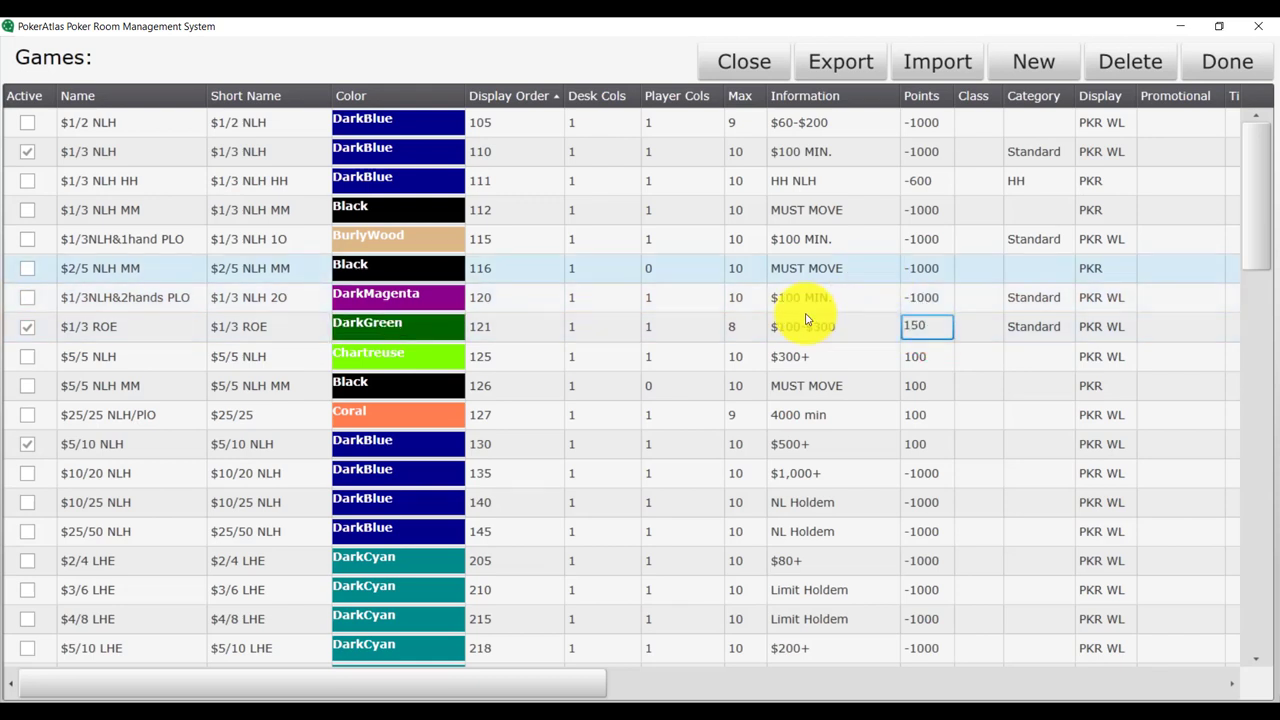
{"action": "left_click", "coordinate": [782, 330]}
{"action": "left_click", "coordinate": [704, 340]}
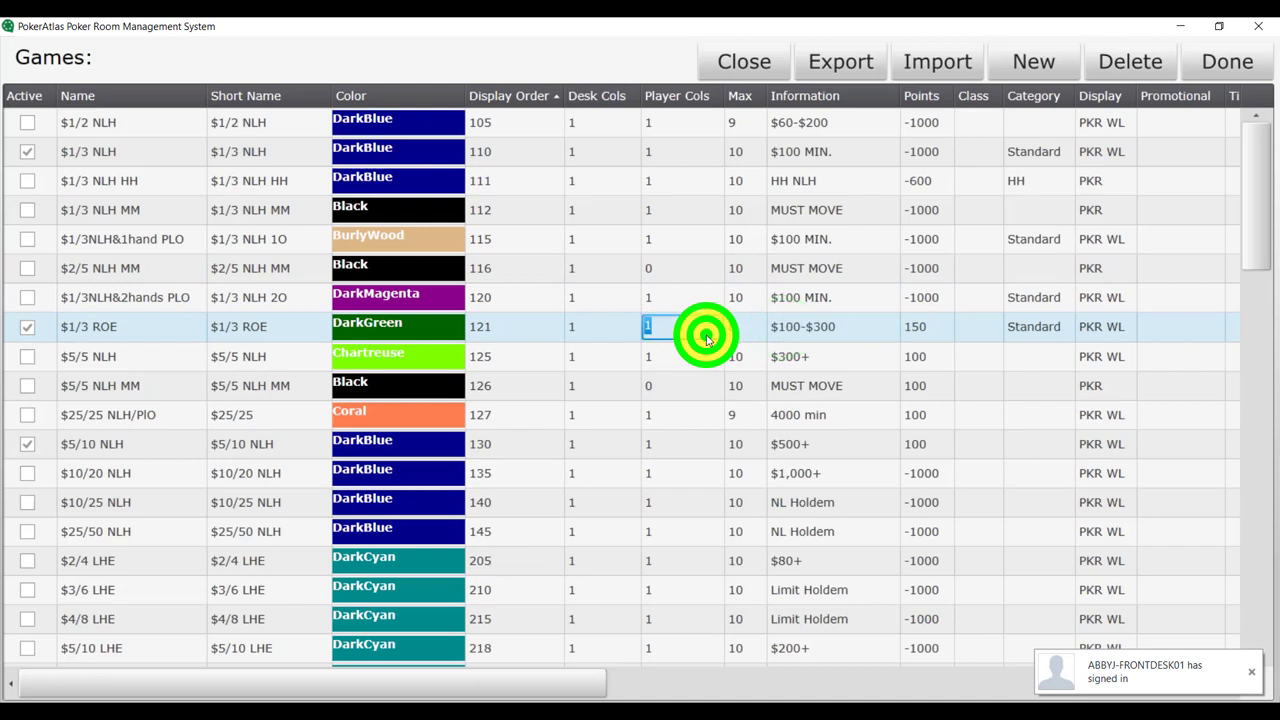